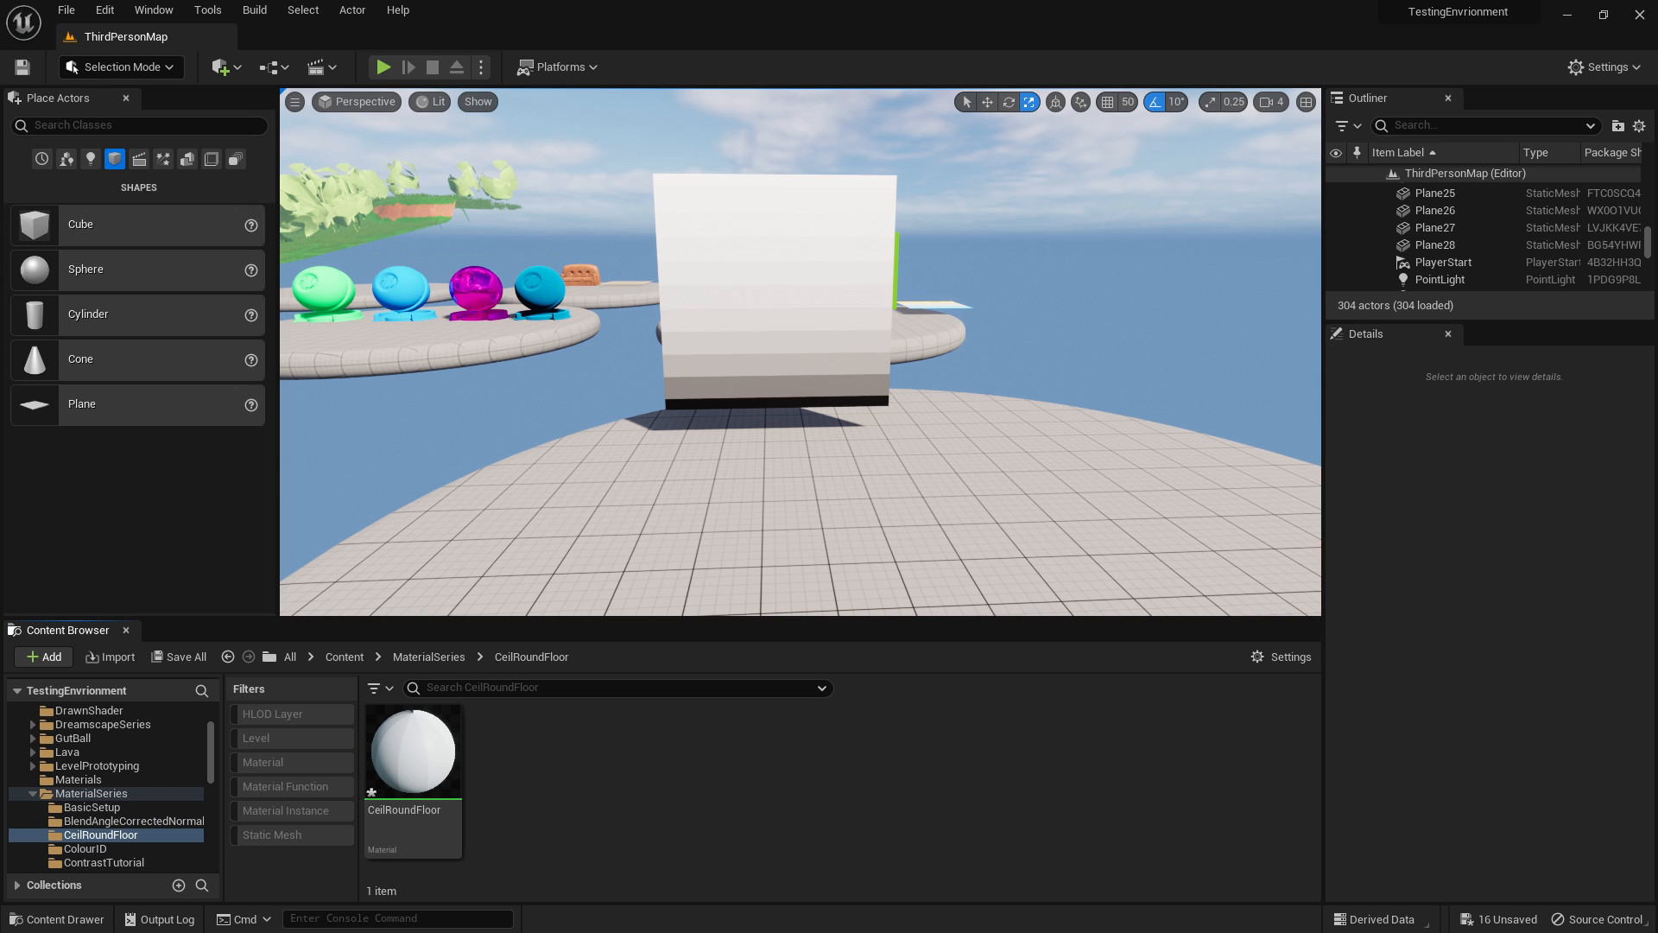
# Open the CeilRoundFloor material in the material editor.
pyautogui.moveTo(729, 519)
pyautogui.mouseDown(button='right')
pyautogui.moveTo(712, 398)
pyautogui.moveTo(721, 492)
pyautogui.mouseUp(button='right')
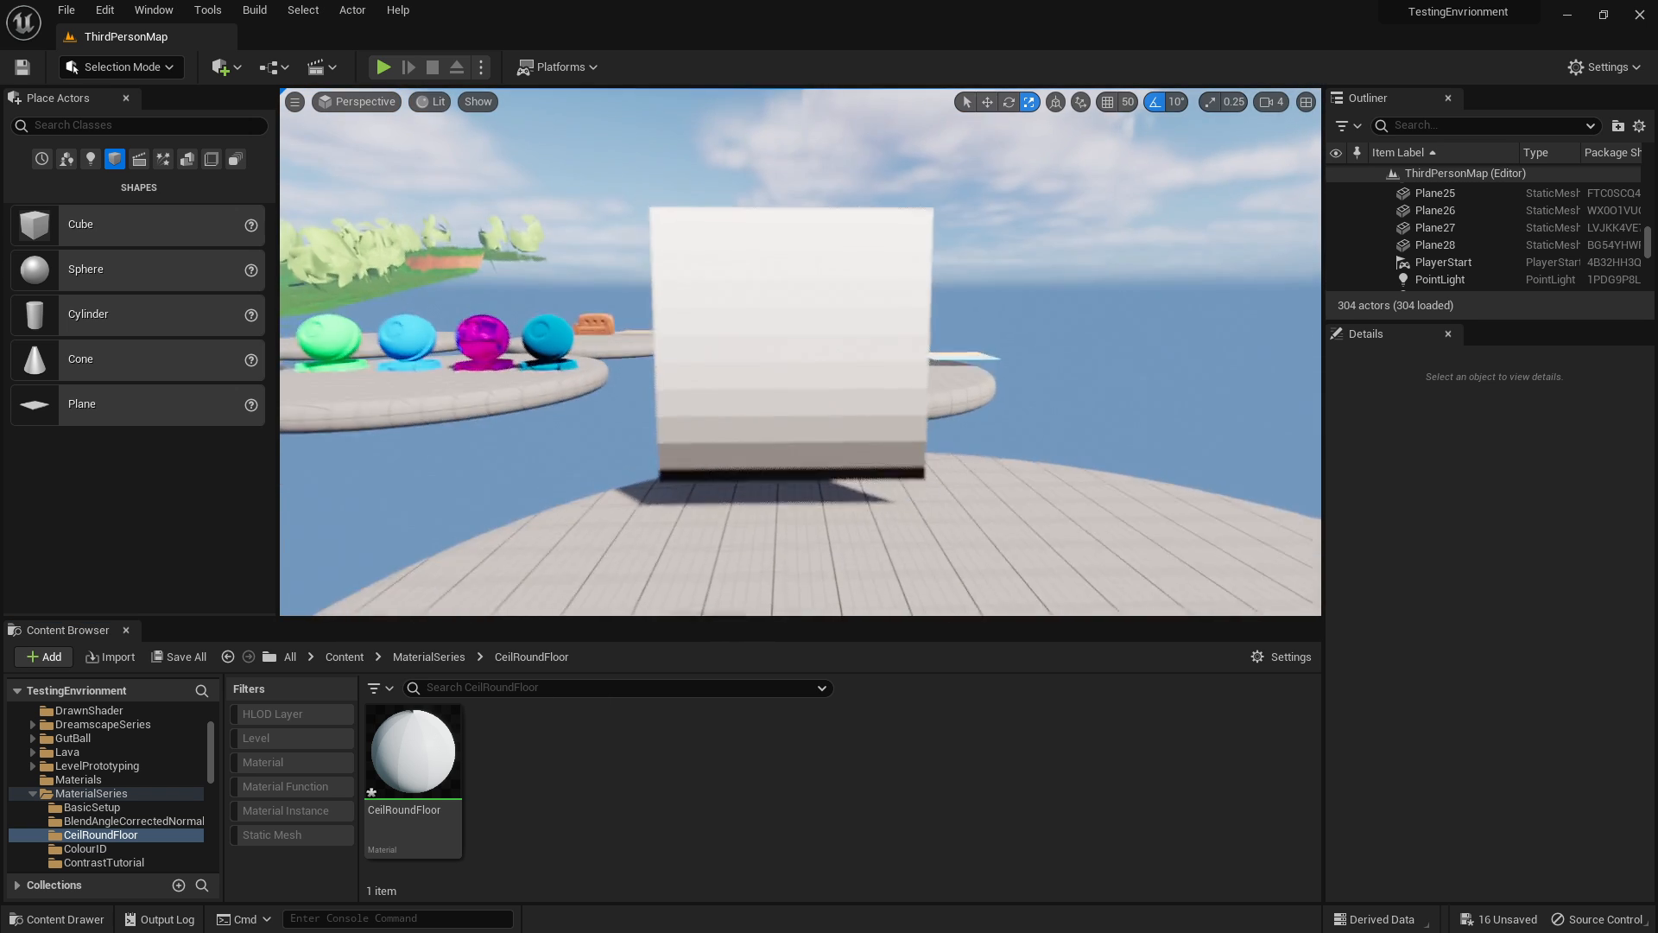
pyautogui.scroll(3, 729, 520)
pyautogui.scroll(2, 730, 519)
pyautogui.click(415, 752)
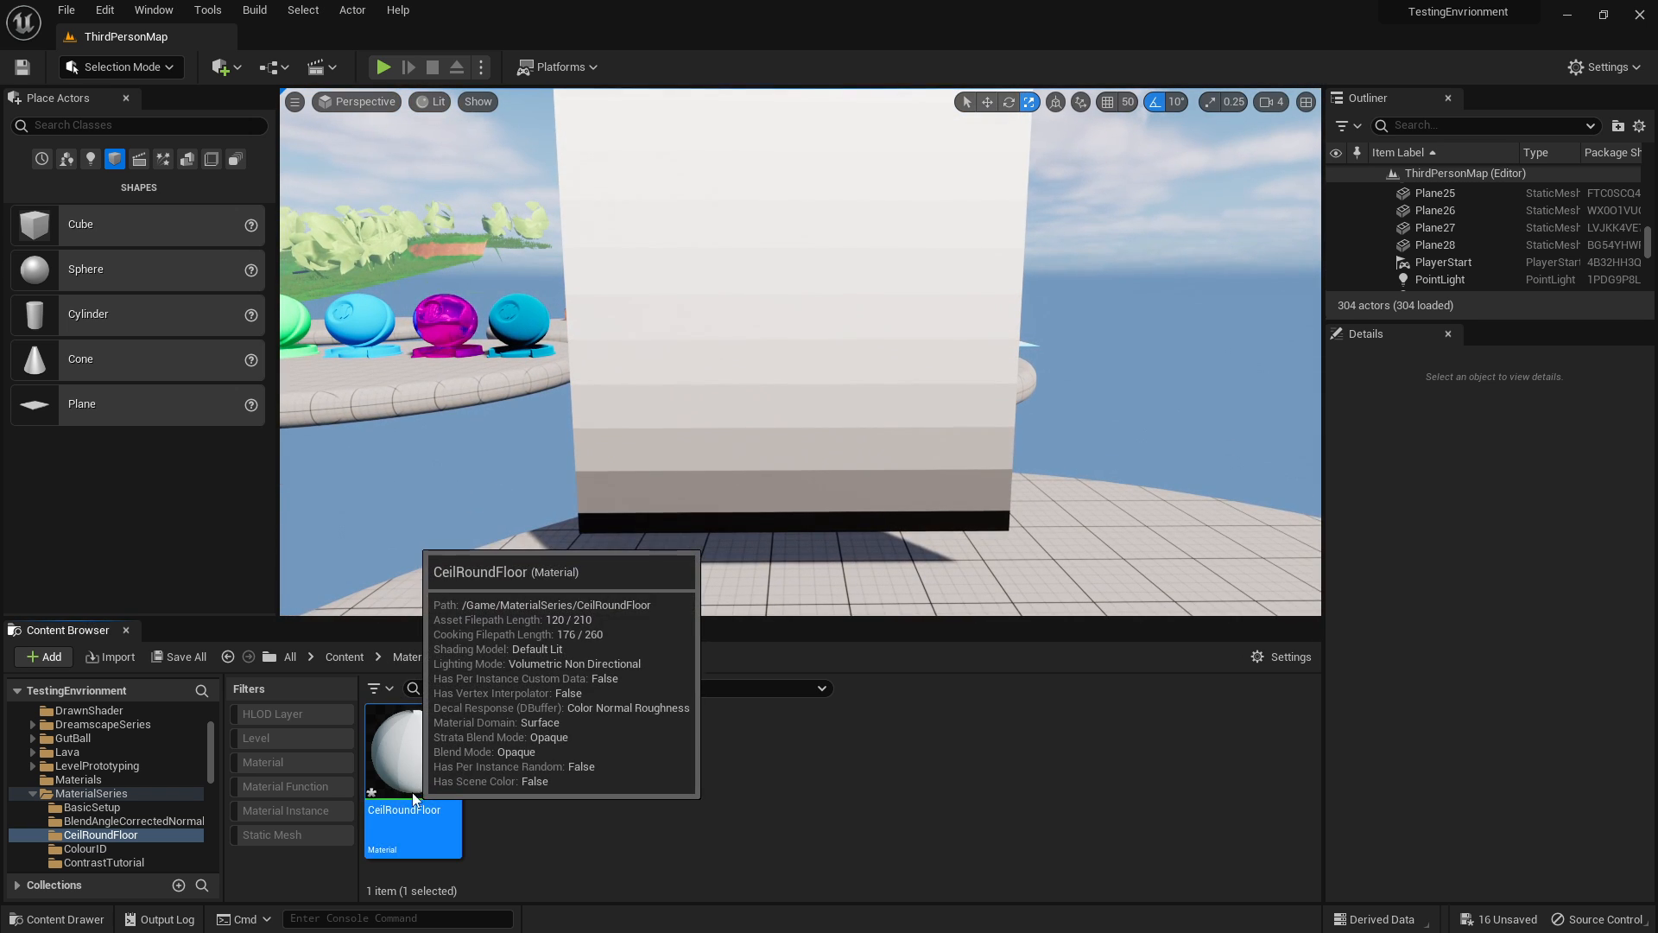
pyautogui.moveTo(1657, 380); pyautogui.dragTo(1127, 1)
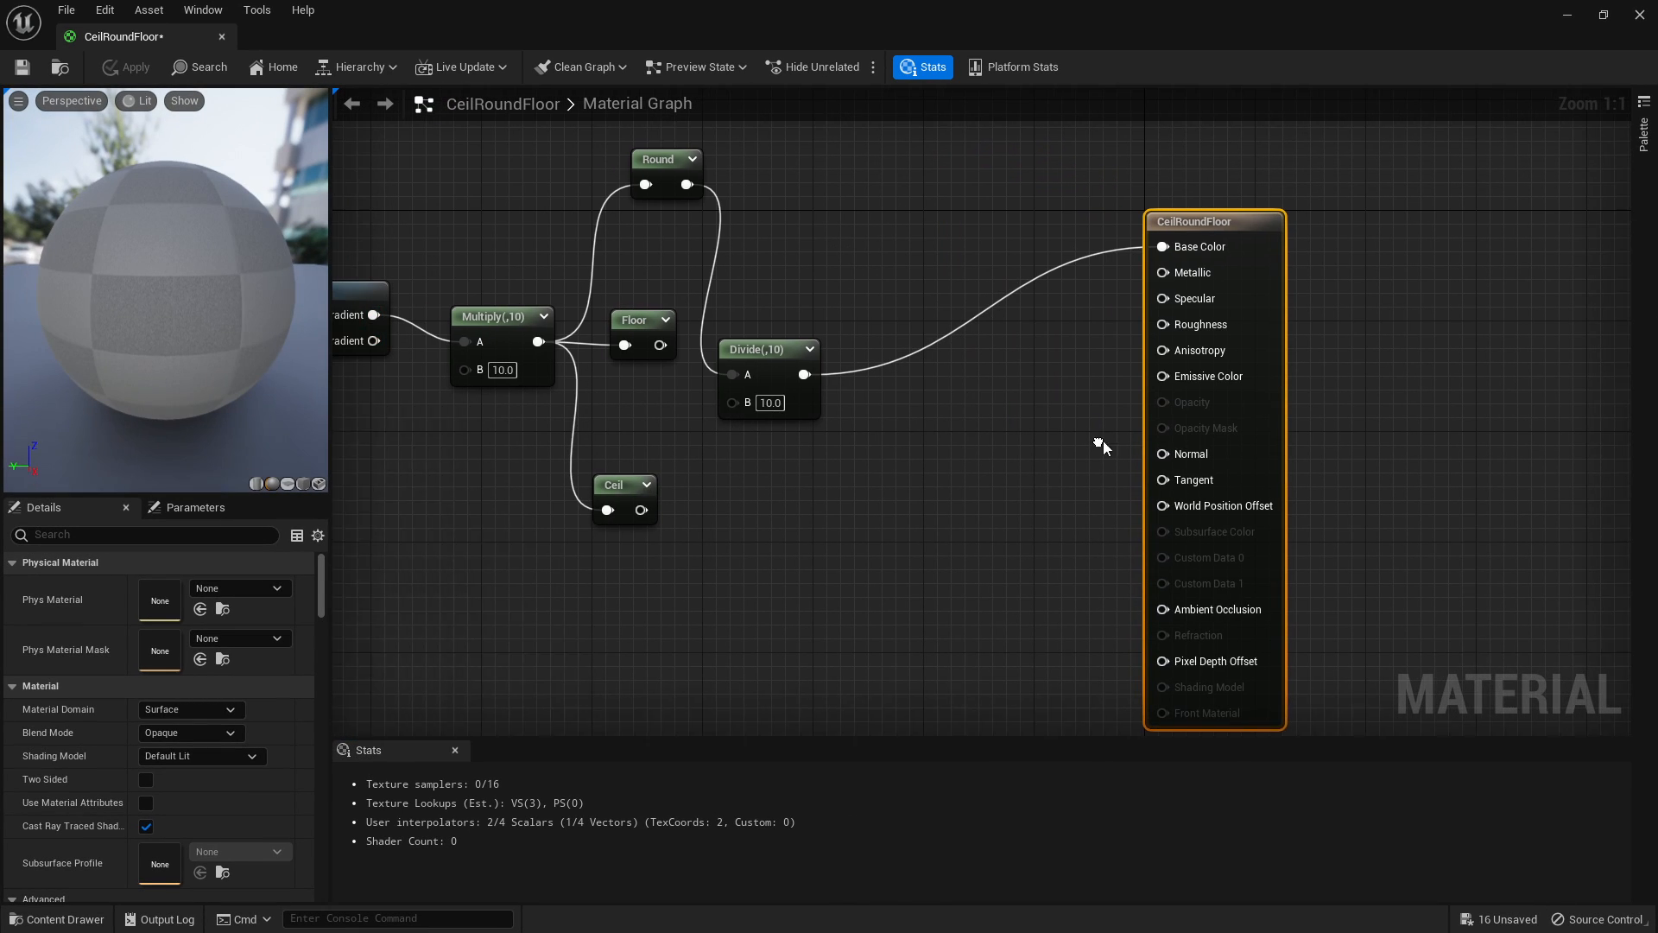
# Reposition the LinearGradient node and connect its UGradient output directly to Base Color.
pyautogui.moveTo(380, 299); pyautogui.dragTo(809, 370, button='right')
pyautogui.moveTo(812, 336); pyautogui.dragTo(946, 452)
pyautogui.moveTo(931, 388); pyautogui.dragTo(769, 387)
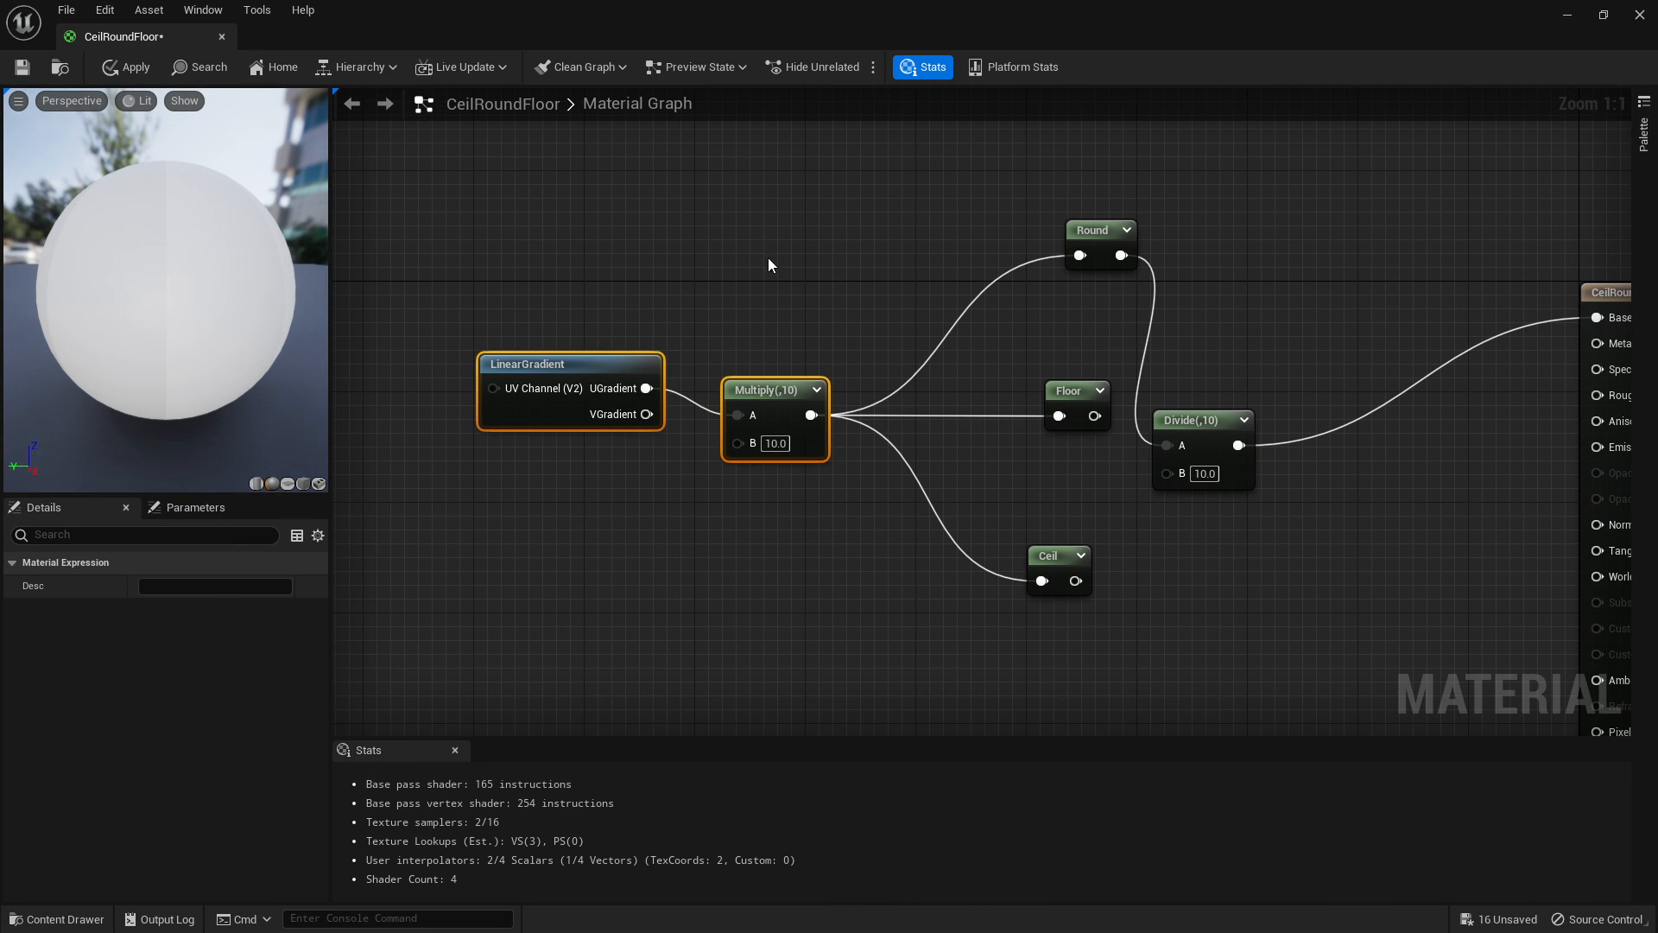
pyautogui.click(768, 258)
pyautogui.moveTo(569, 367); pyautogui.dragTo(1599, 320)
pyautogui.click(608, 292)
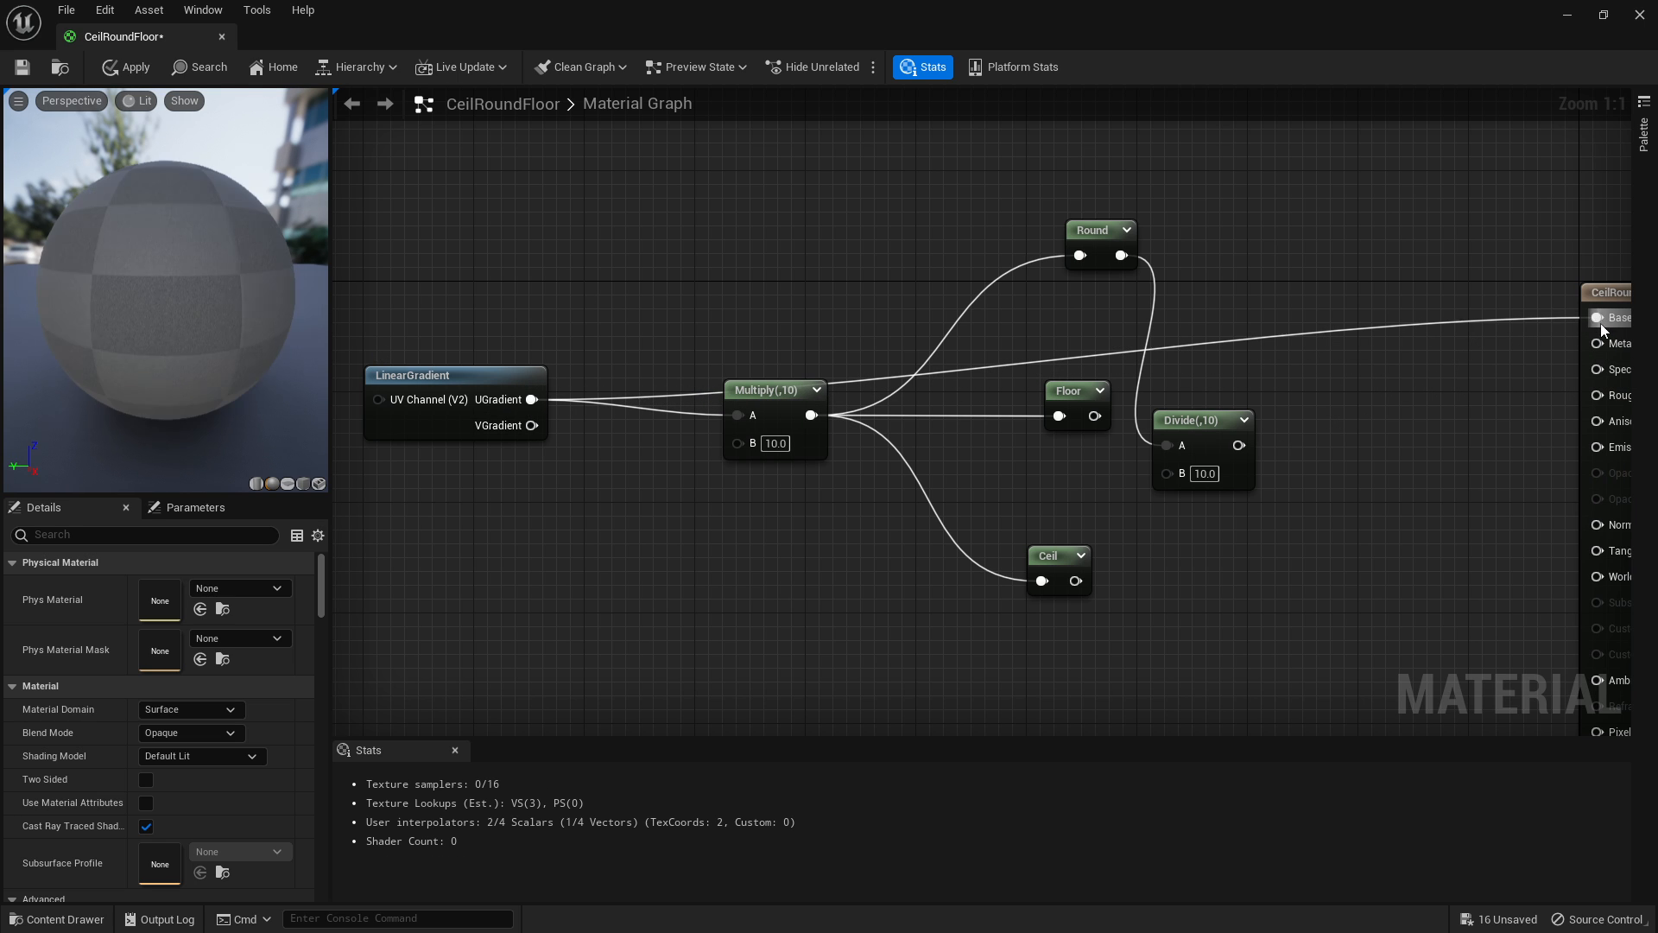
# Switch the material preview to a plane and connect the Multiply node's output directly to Base Color.
pyautogui.click(288, 484)
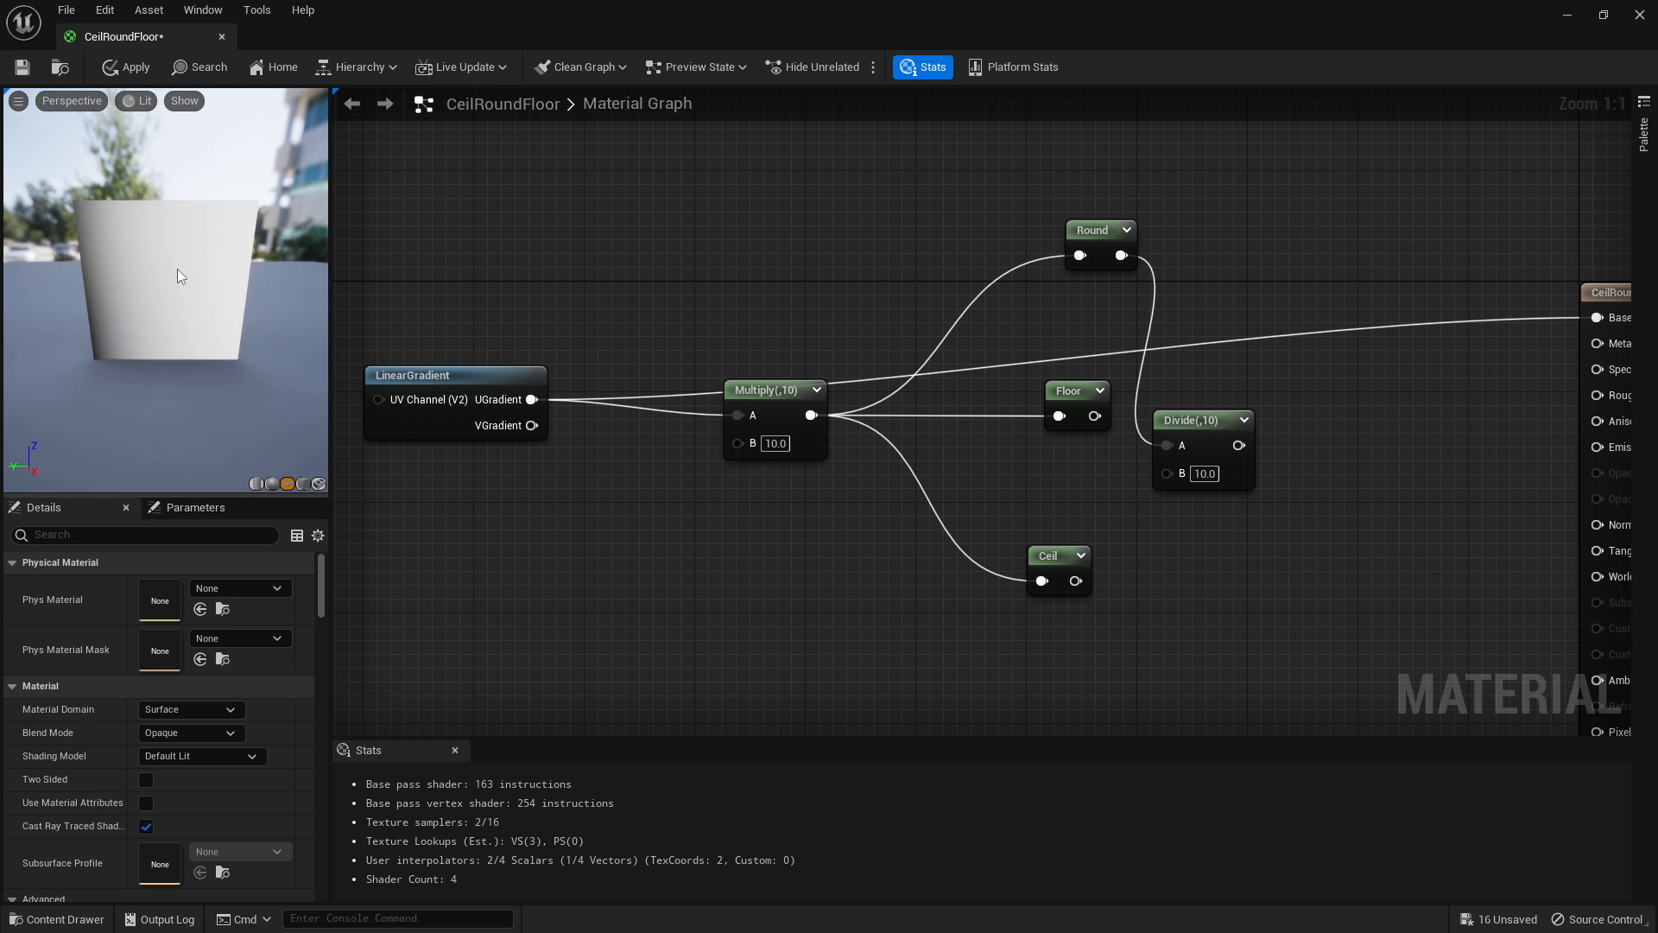
pyautogui.moveTo(811, 415); pyautogui.dragTo(756, 423, button='right')
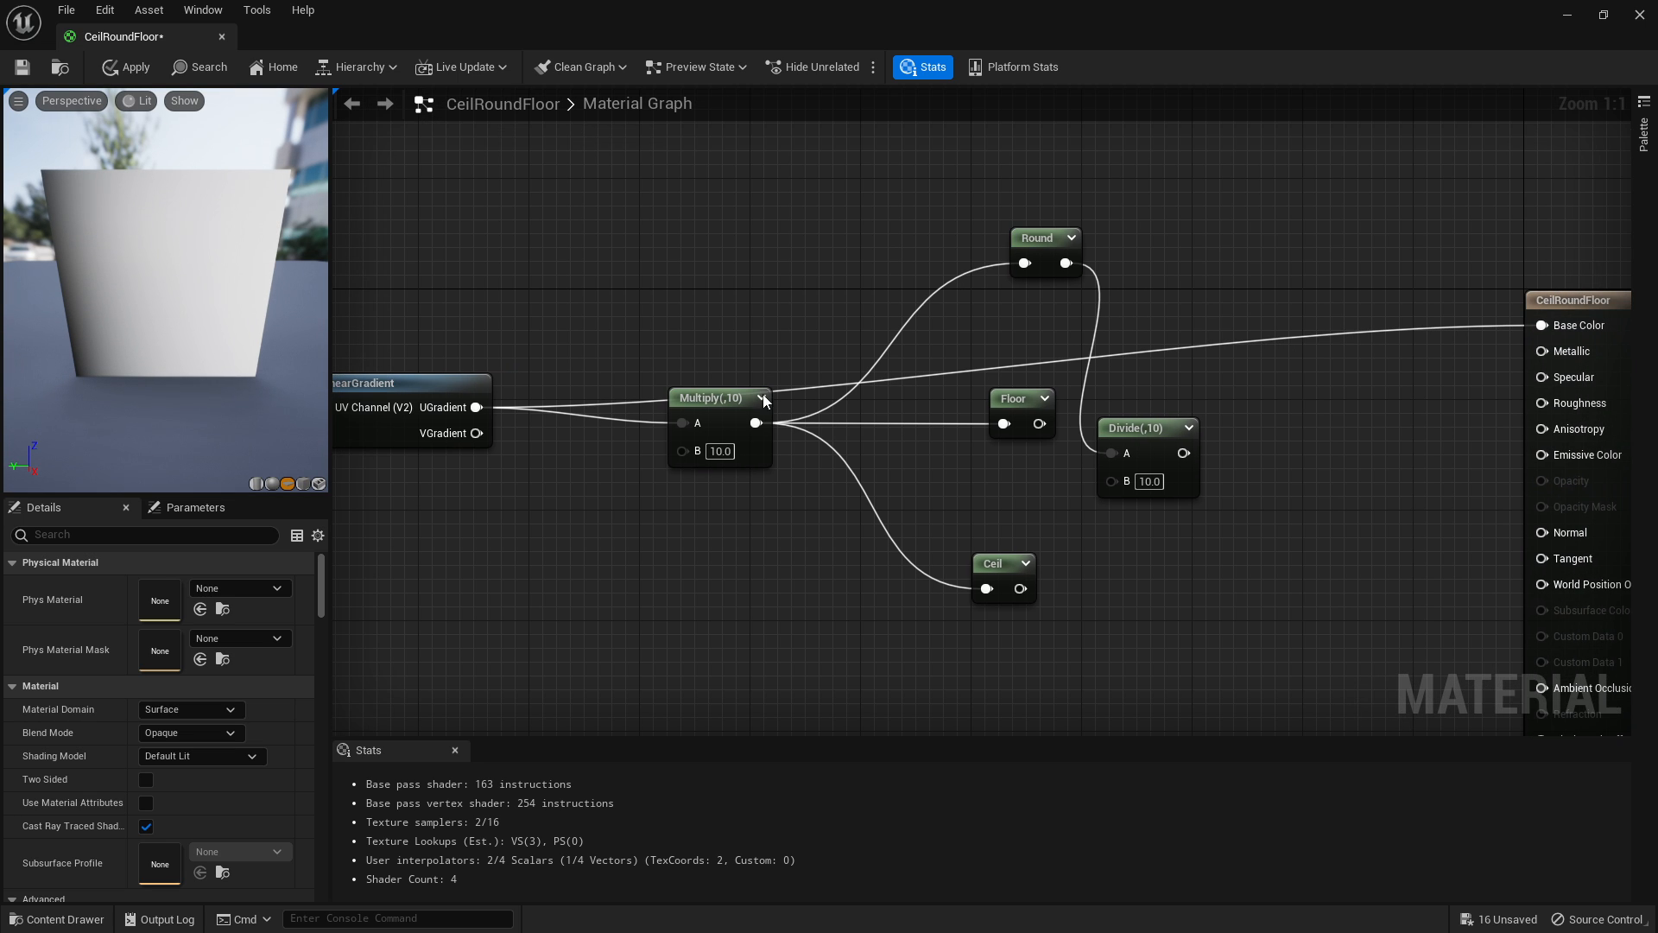
pyautogui.moveTo(756, 423); pyautogui.dragTo(1565, 328)
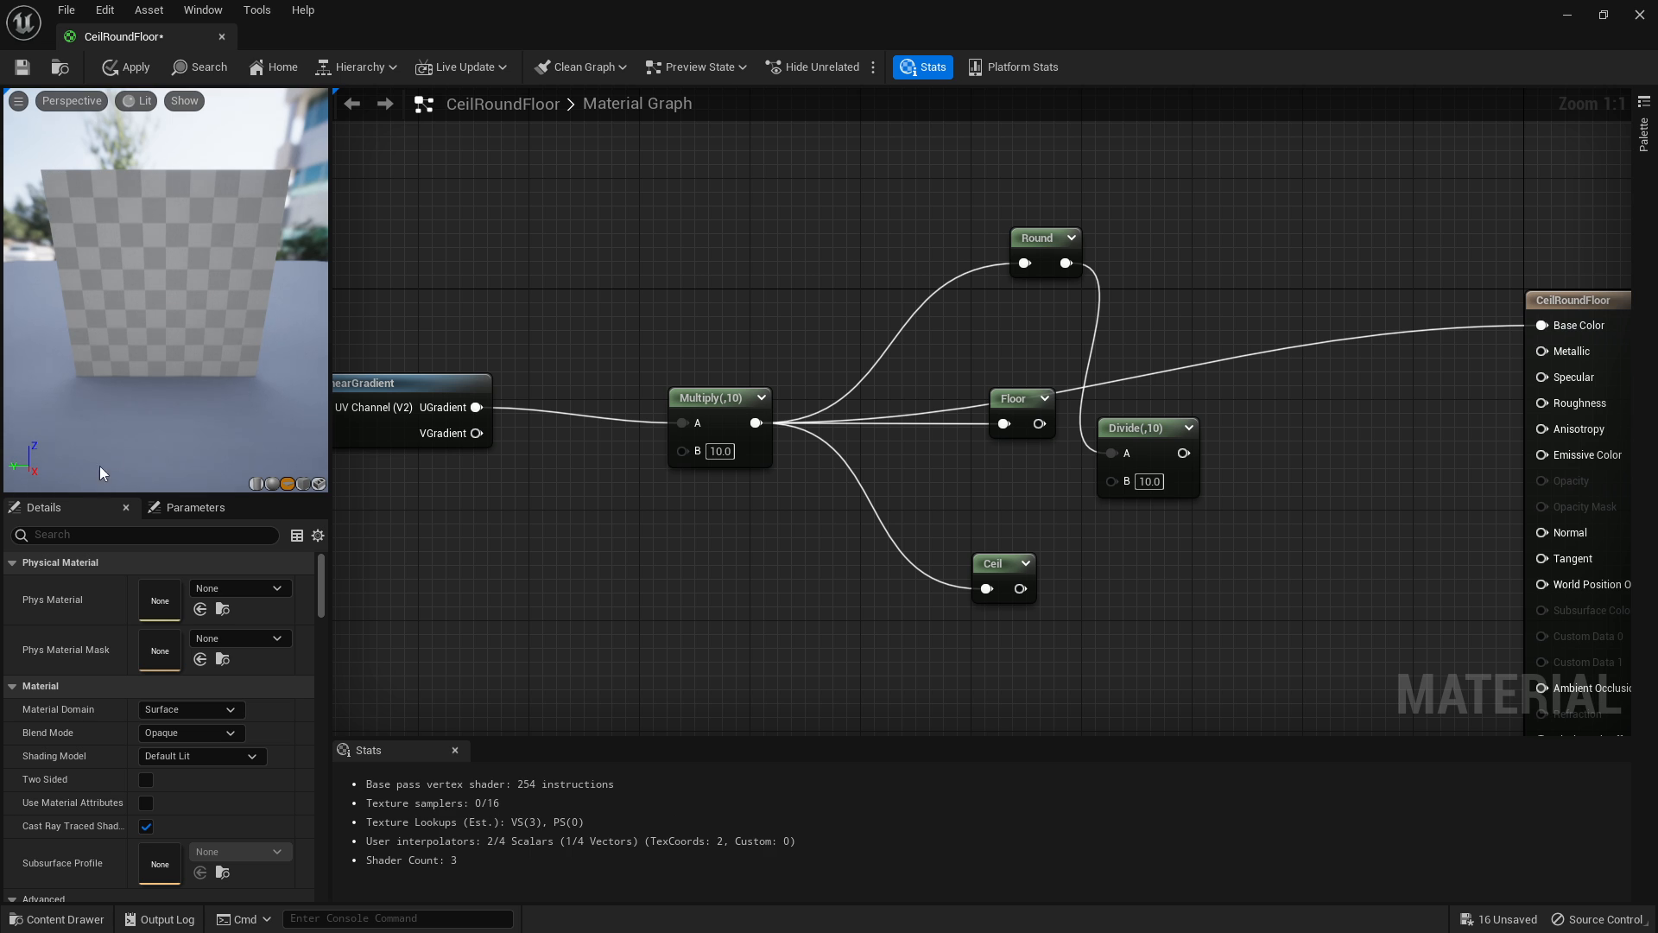
# Move the Round, Floor and Ceil nodes further up in the graph to free the space below them.
pyautogui.moveTo(793, 220); pyautogui.dragTo(652, 261, button='right')
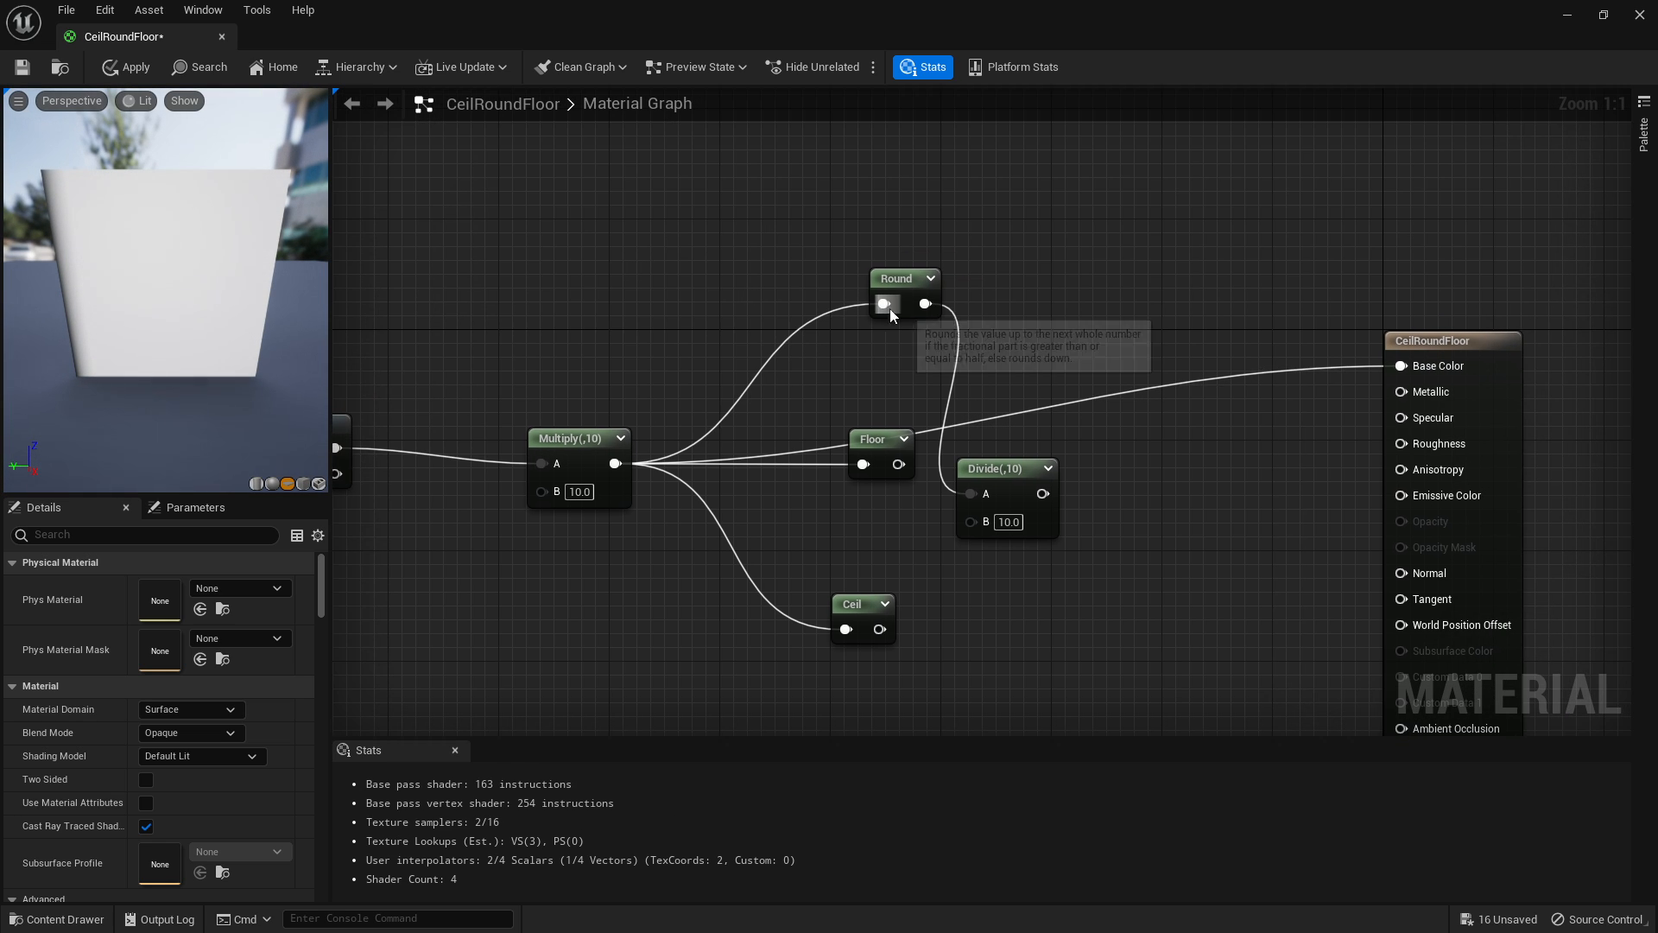
pyautogui.moveTo(903, 282); pyautogui.dragTo(822, 233)
pyautogui.moveTo(880, 444); pyautogui.dragTo(836, 332)
pyautogui.moveTo(864, 615); pyautogui.dragTo(822, 532)
# Add a Constant node and place it in the empty area below the LinearGradient and Multiply nodes.
pyautogui.moveTo(703, 726); pyautogui.dragTo(864, 500, button='right')
pyautogui.press('1')
pyautogui.click(692, 511)
pyautogui.moveTo(736, 521); pyautogui.dragTo(539, 475)
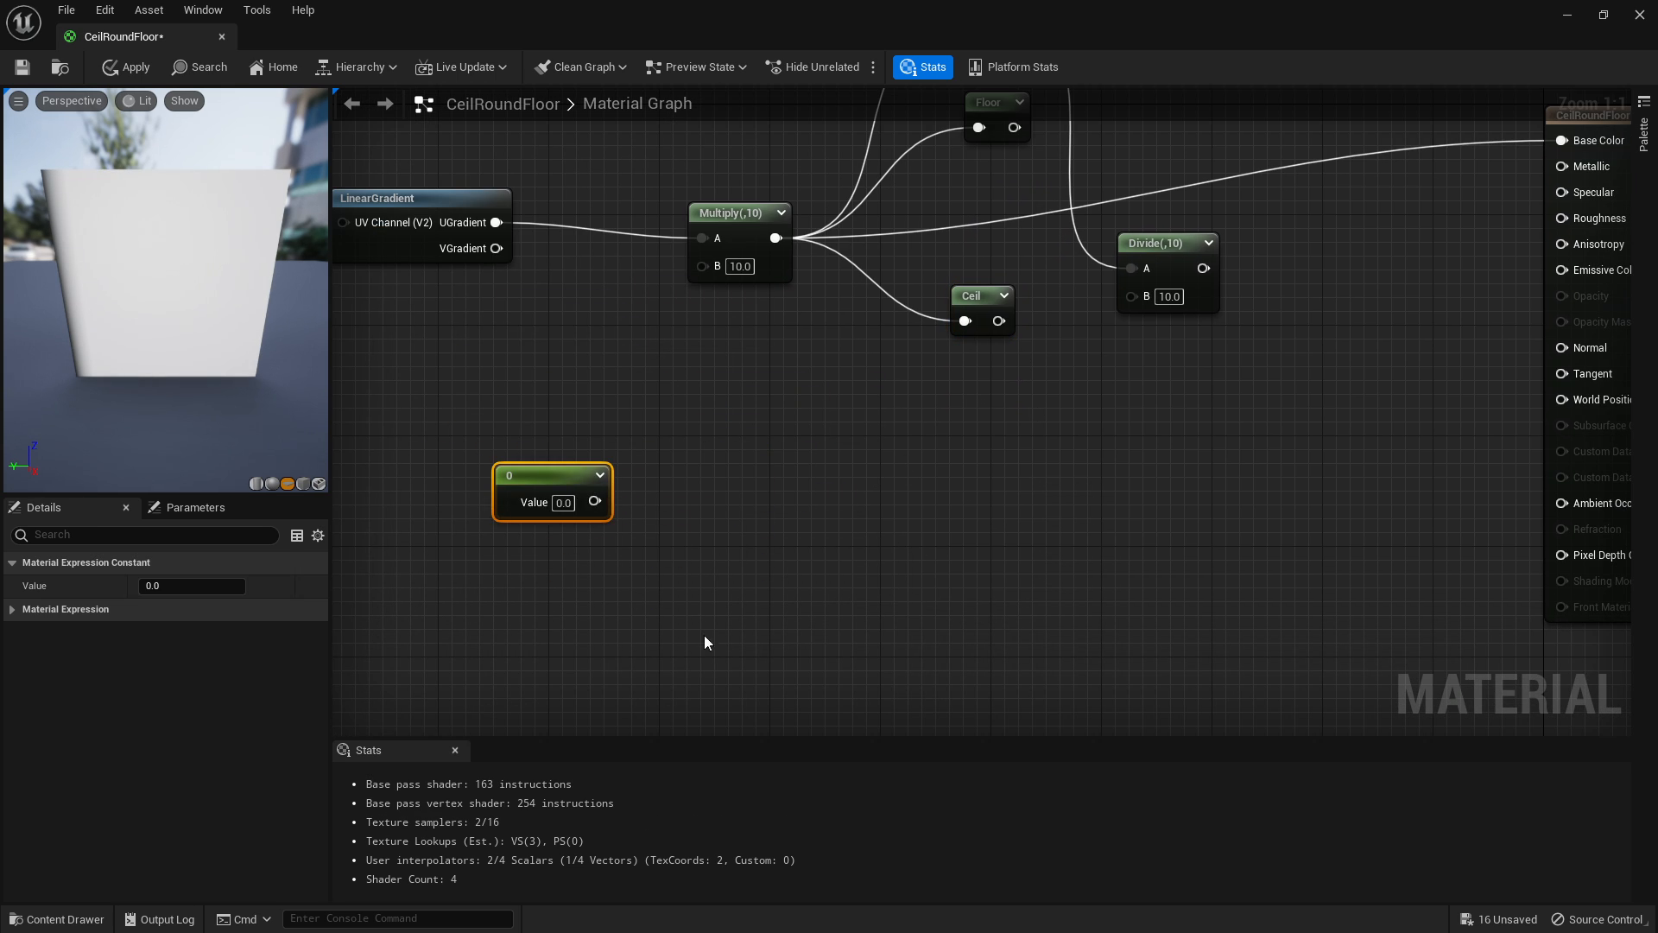
pyautogui.click(558, 603)
pyautogui.press('1')
pyautogui.click(534, 601)
pyautogui.moveTo(407, 549); pyautogui.dragTo(691, 682)
pyautogui.click(649, 540)
pyautogui.click(637, 621)
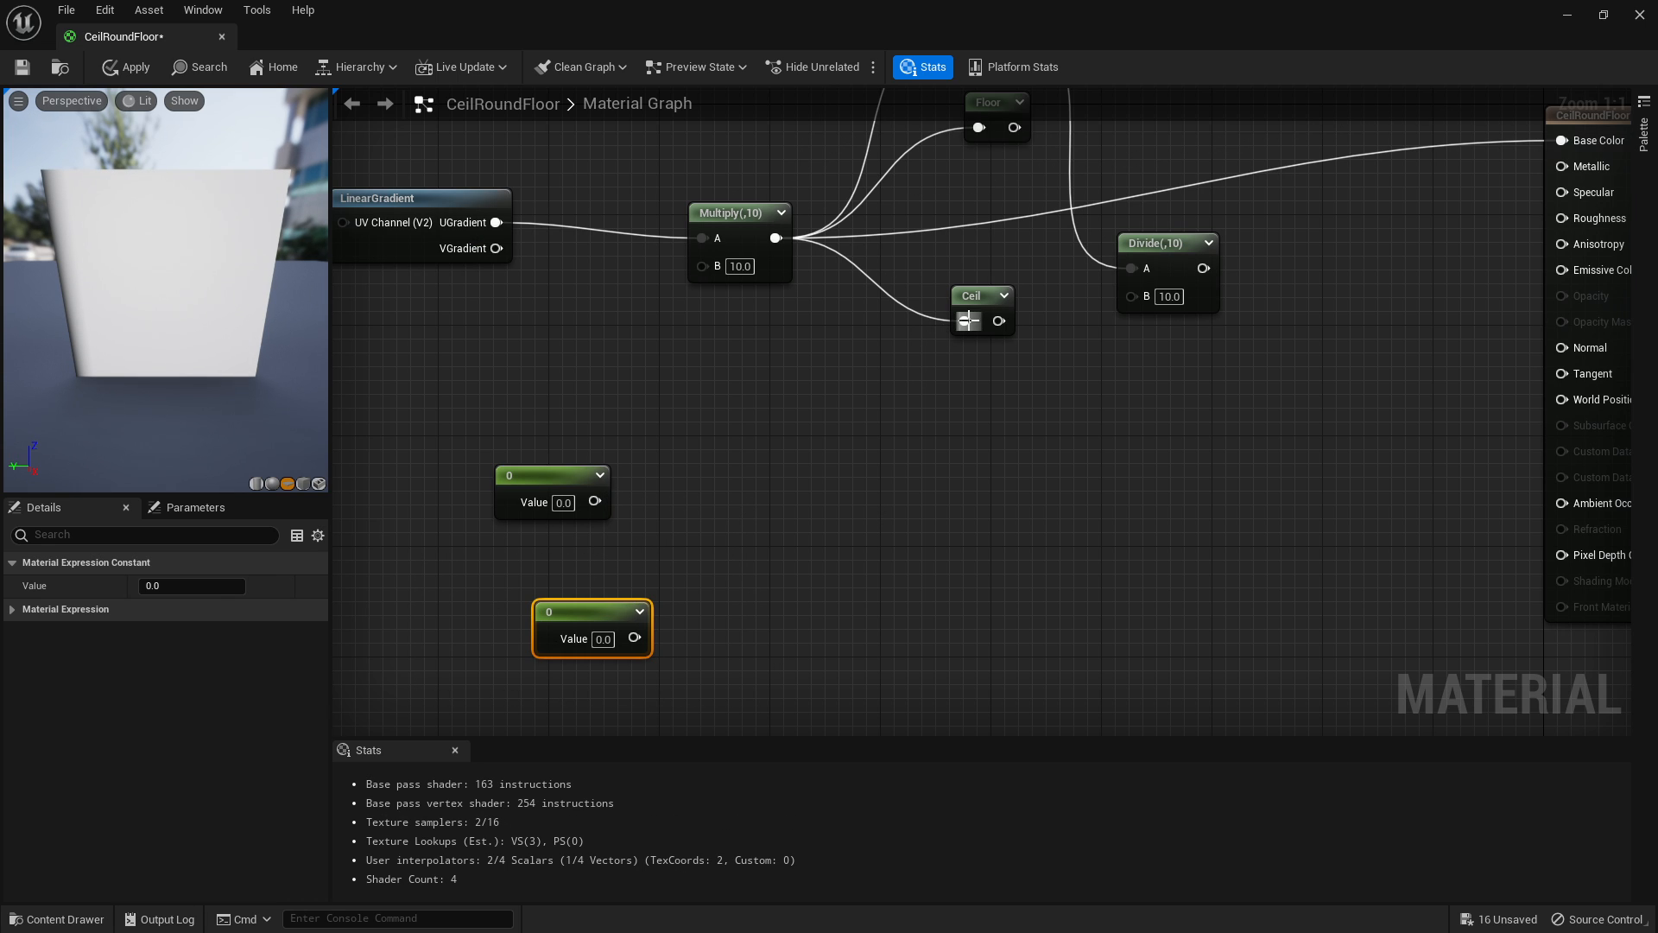
pyautogui.press('Delete')
# Move the Ceil node beside the Constant and route the constant through Ceil into Base Color.
pyautogui.moveTo(971, 295); pyautogui.dragTo(847, 516)
pyautogui.moveTo(594, 501); pyautogui.dragTo(1401, 402)
pyautogui.click(1004, 485)
pyautogui.moveTo(836, 486); pyautogui.dragTo(1007, 346, button='right')
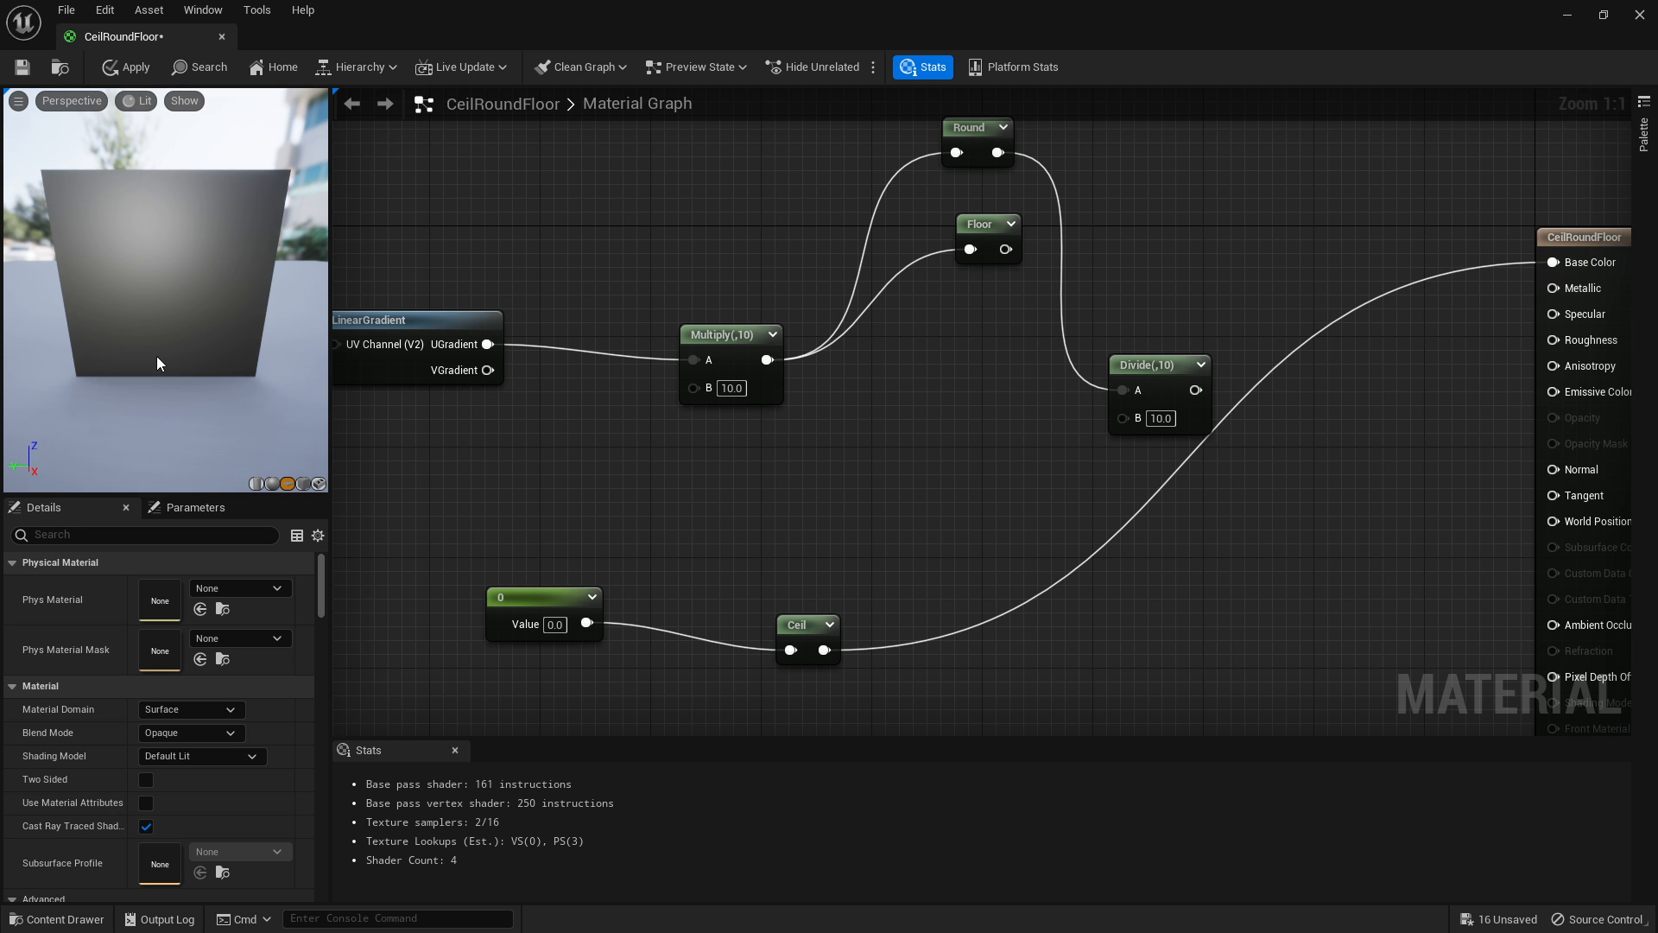
# Set the Constant node's value to 0.001.
pyautogui.click(525, 639)
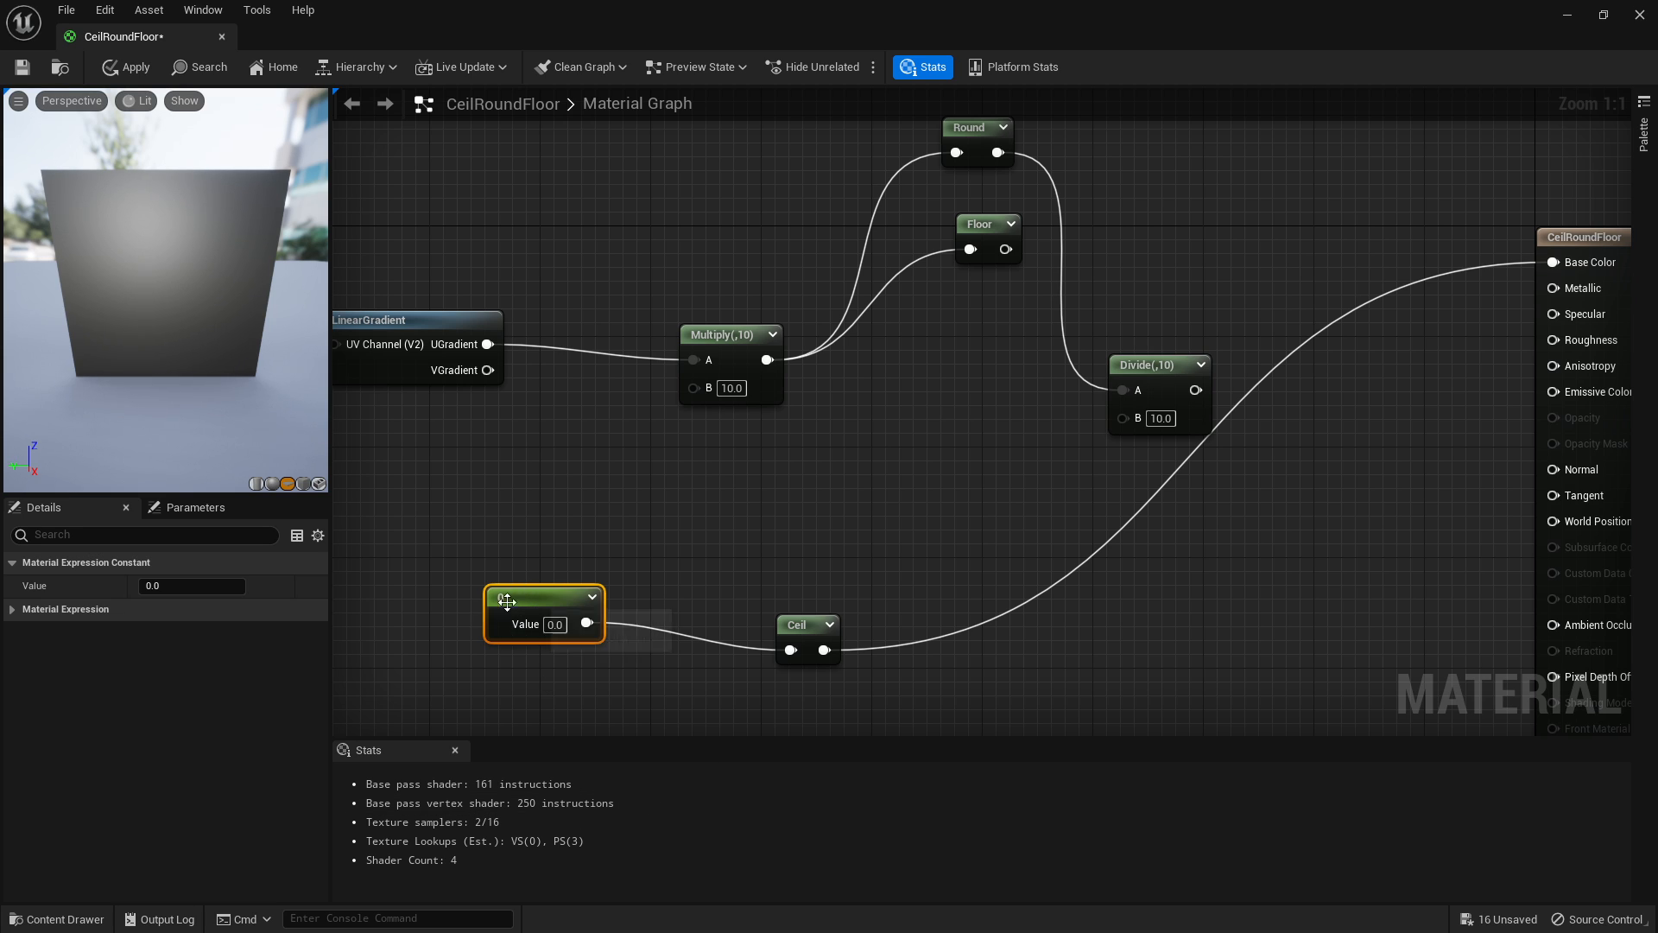
pyautogui.click(204, 587)
pyautogui.write('.001')
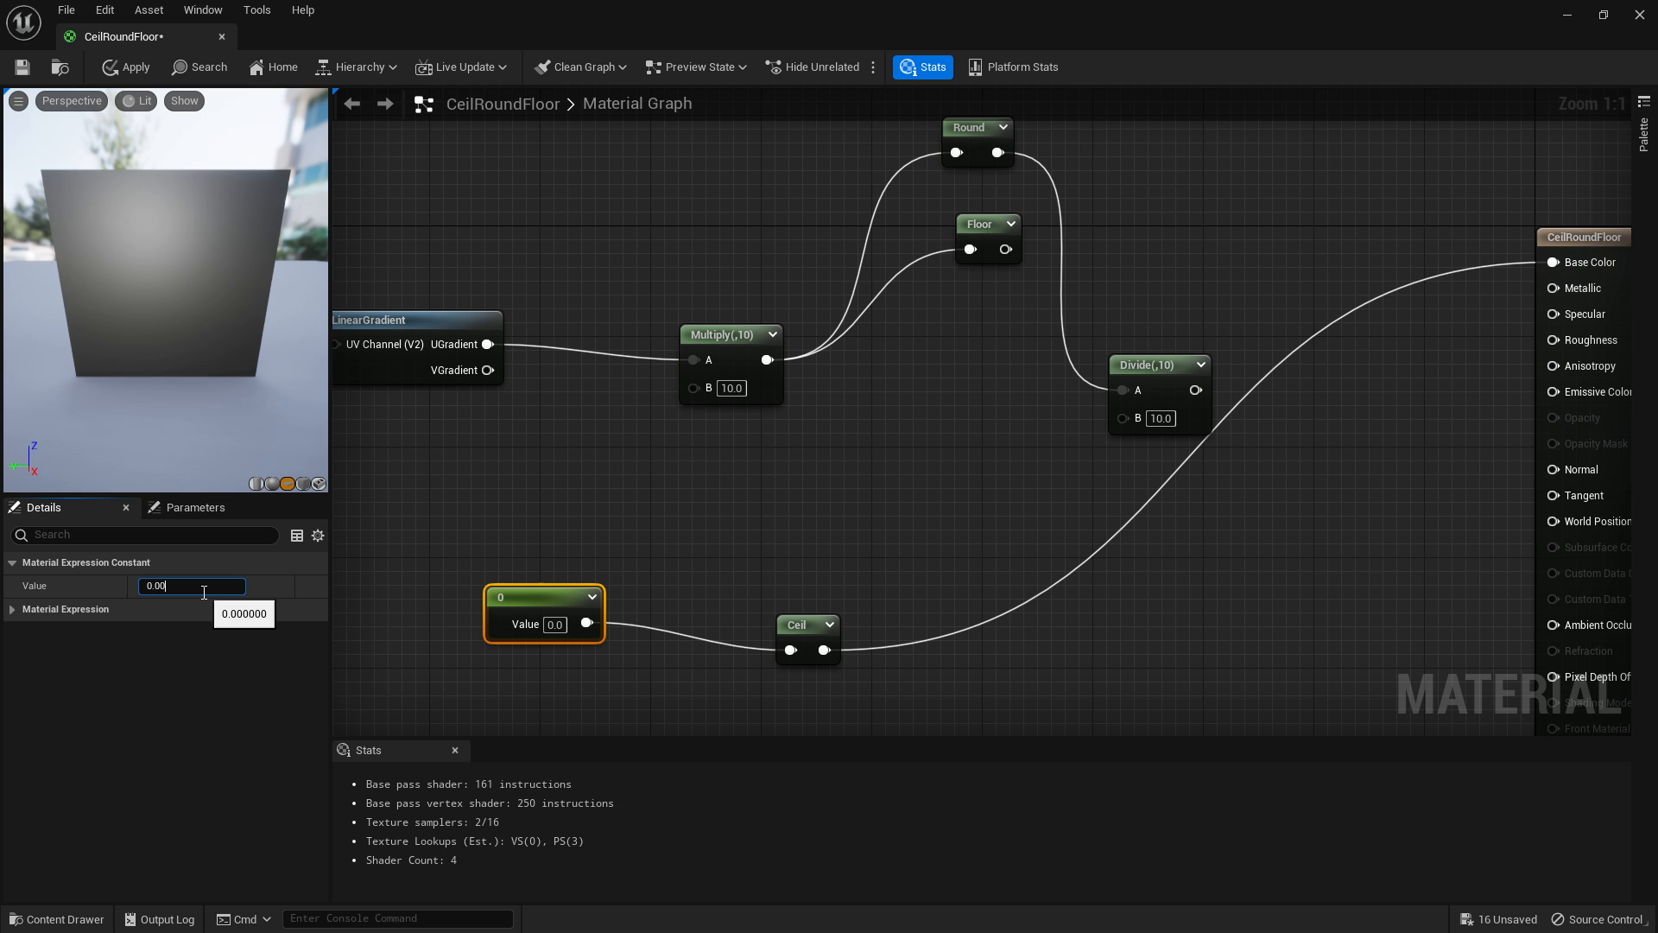
pyautogui.press('Return')
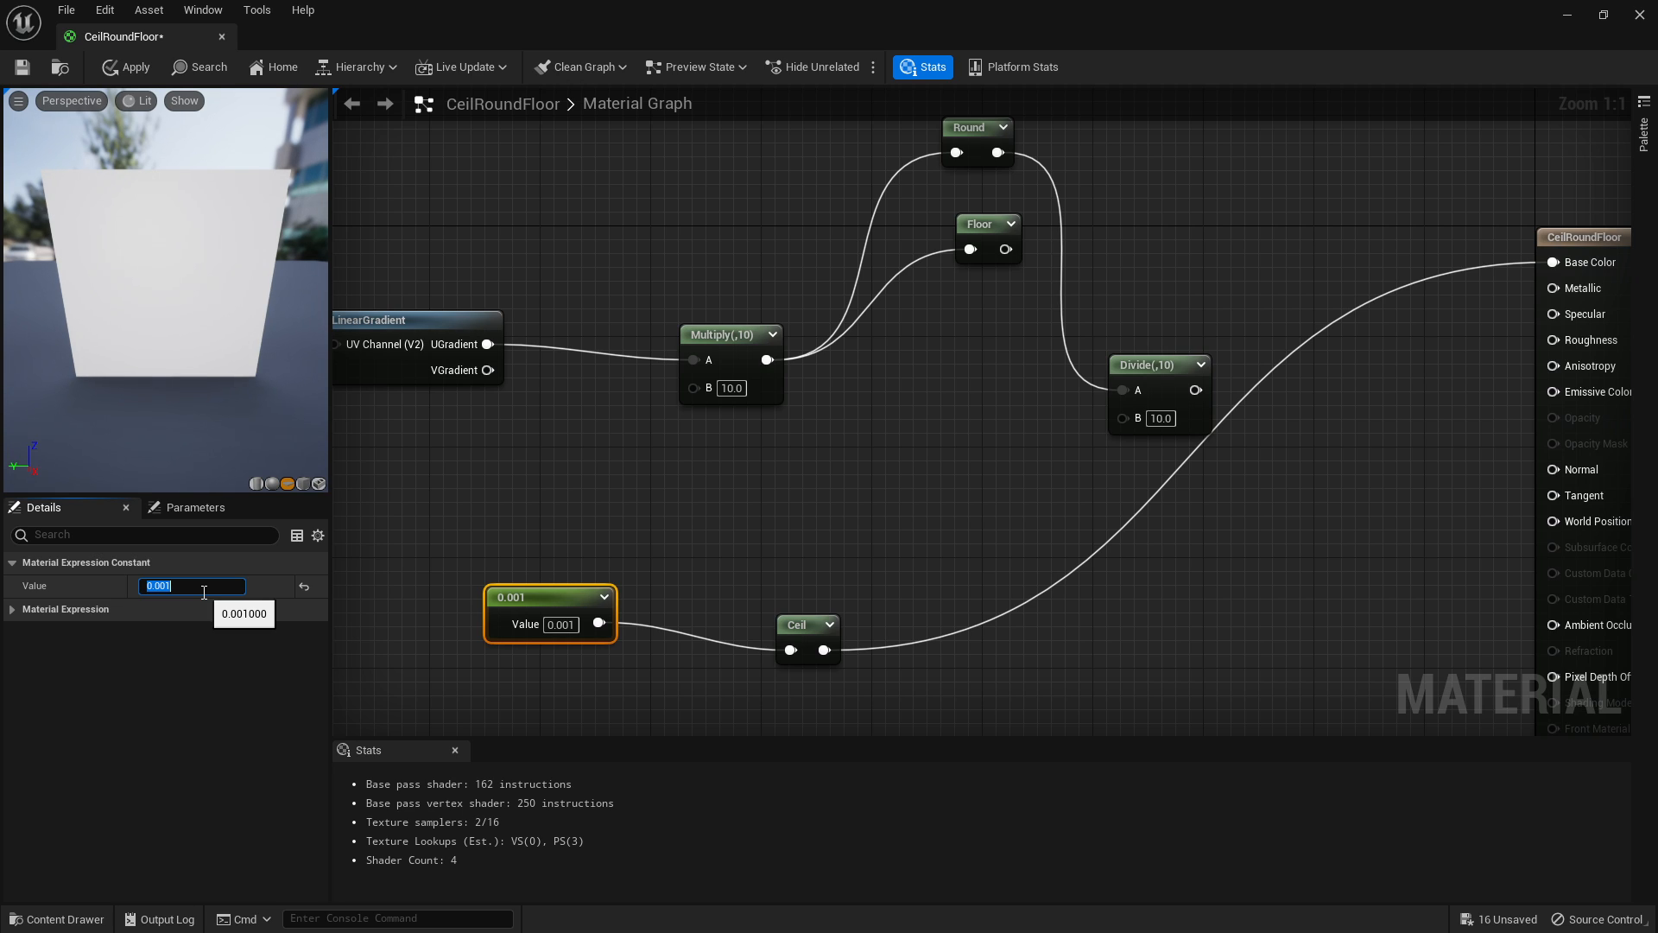
# Set the Constant node's value to 1.01 and check the Ceil result on the preview plane.
pyautogui.write('1.1')
pyautogui.hotkey('ctrl', 'z')
pyautogui.hotkey('ctrl', 'z')
pyautogui.hotkey('ctrl', 'z')
pyautogui.write('1.01')
pyautogui.press('Return')
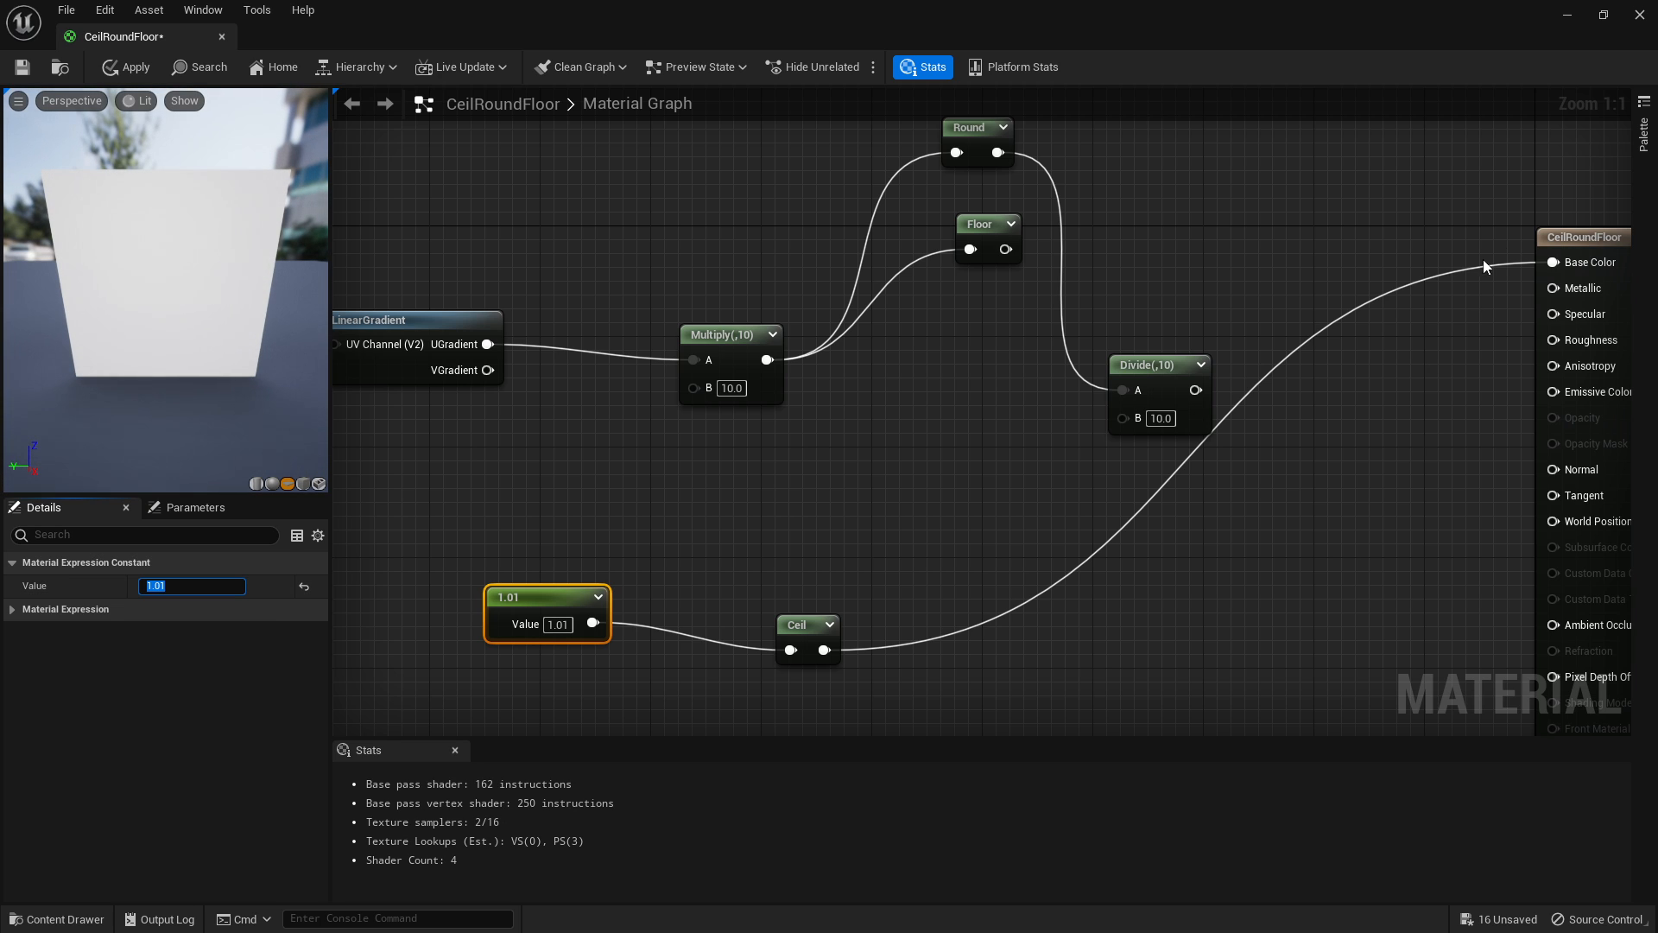
pyautogui.moveTo(109, 307)
pyautogui.mouseDown()
pyautogui.moveTo(147, 304)
pyautogui.moveTo(109, 308)
pyautogui.mouseUp()
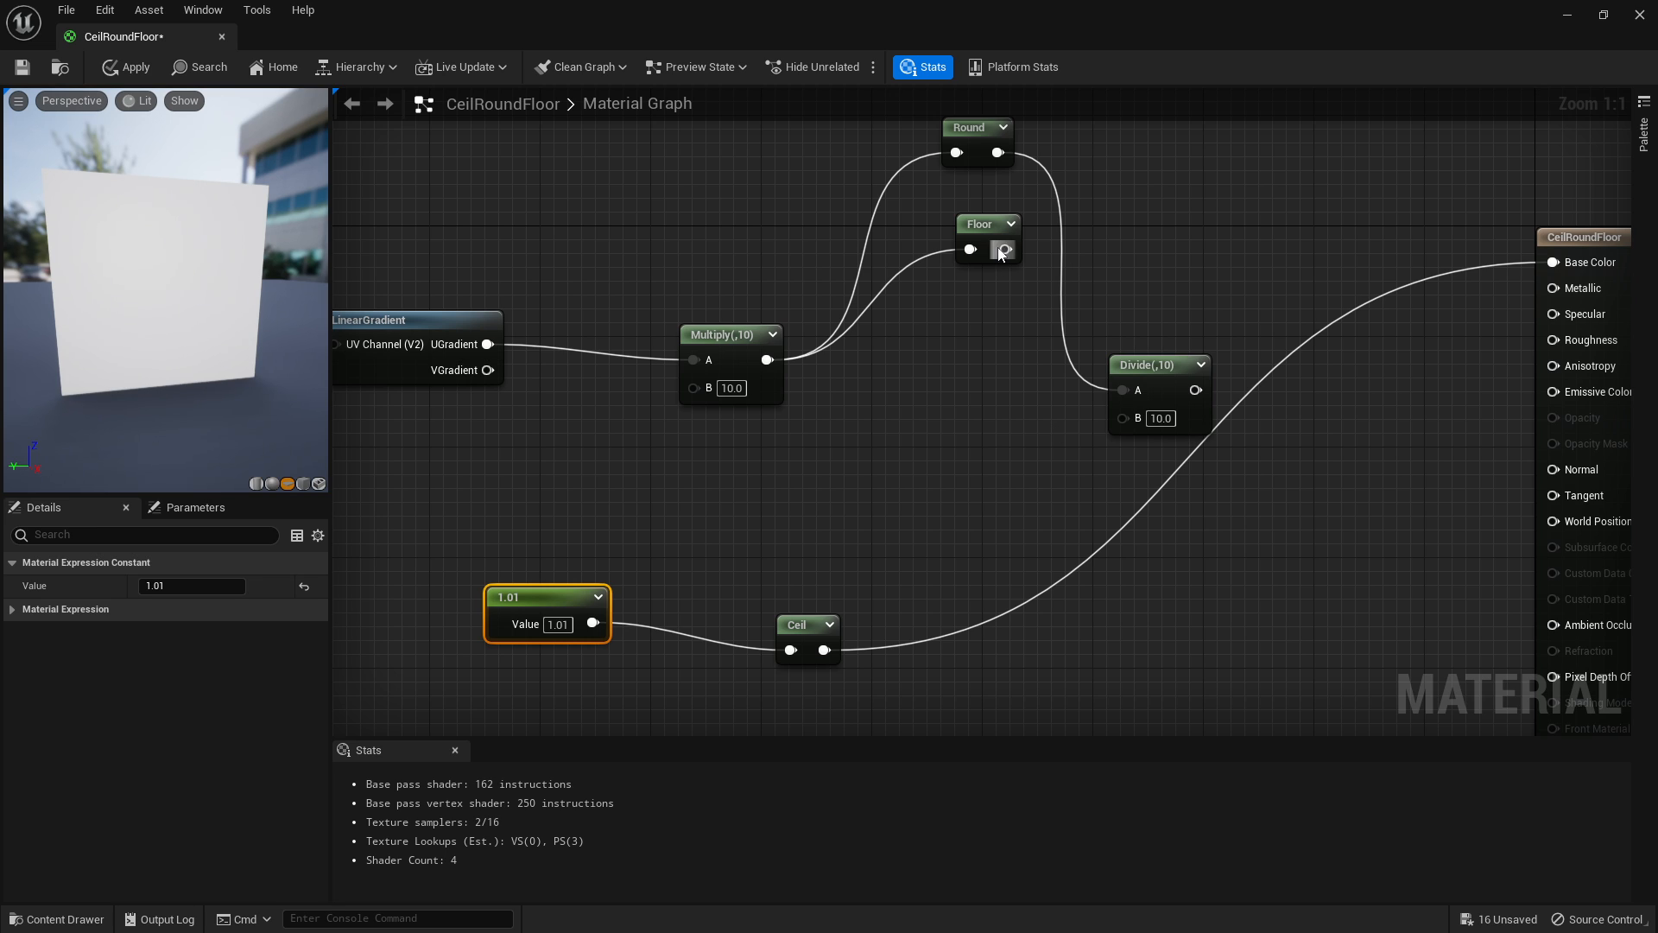
# Move the Floor node just above Ceil and set the Constant node's value to 0.99.
pyautogui.moveTo(984, 233); pyautogui.dragTo(791, 564)
pyautogui.click(943, 514)
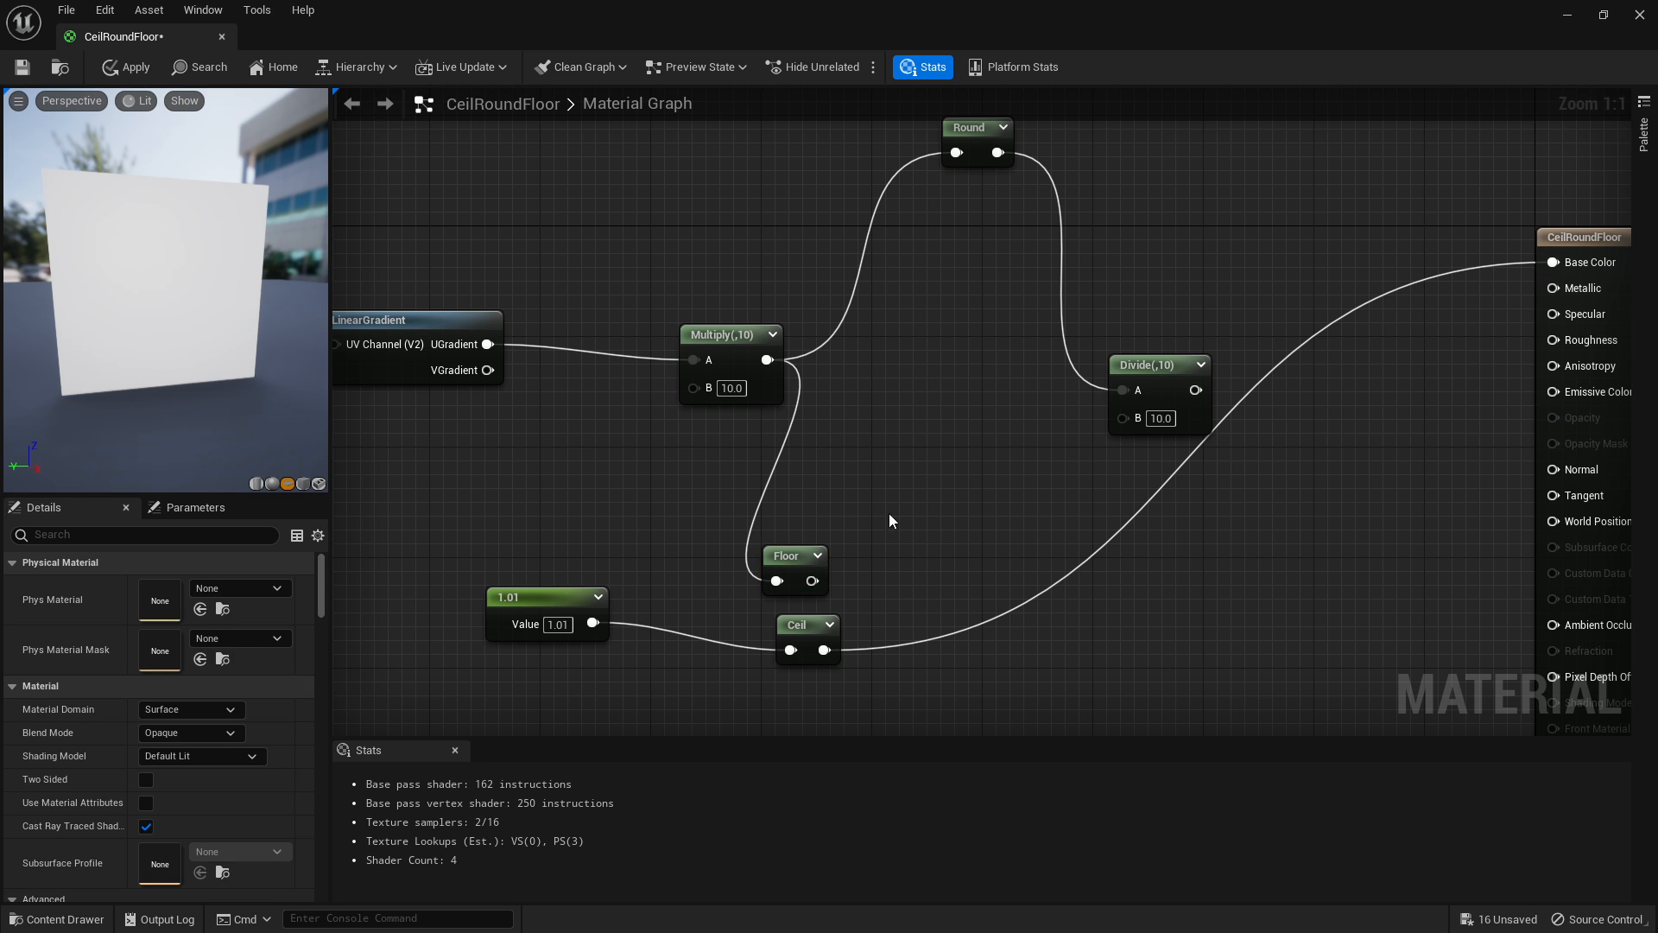
pyautogui.click(575, 635)
pyautogui.click(164, 587)
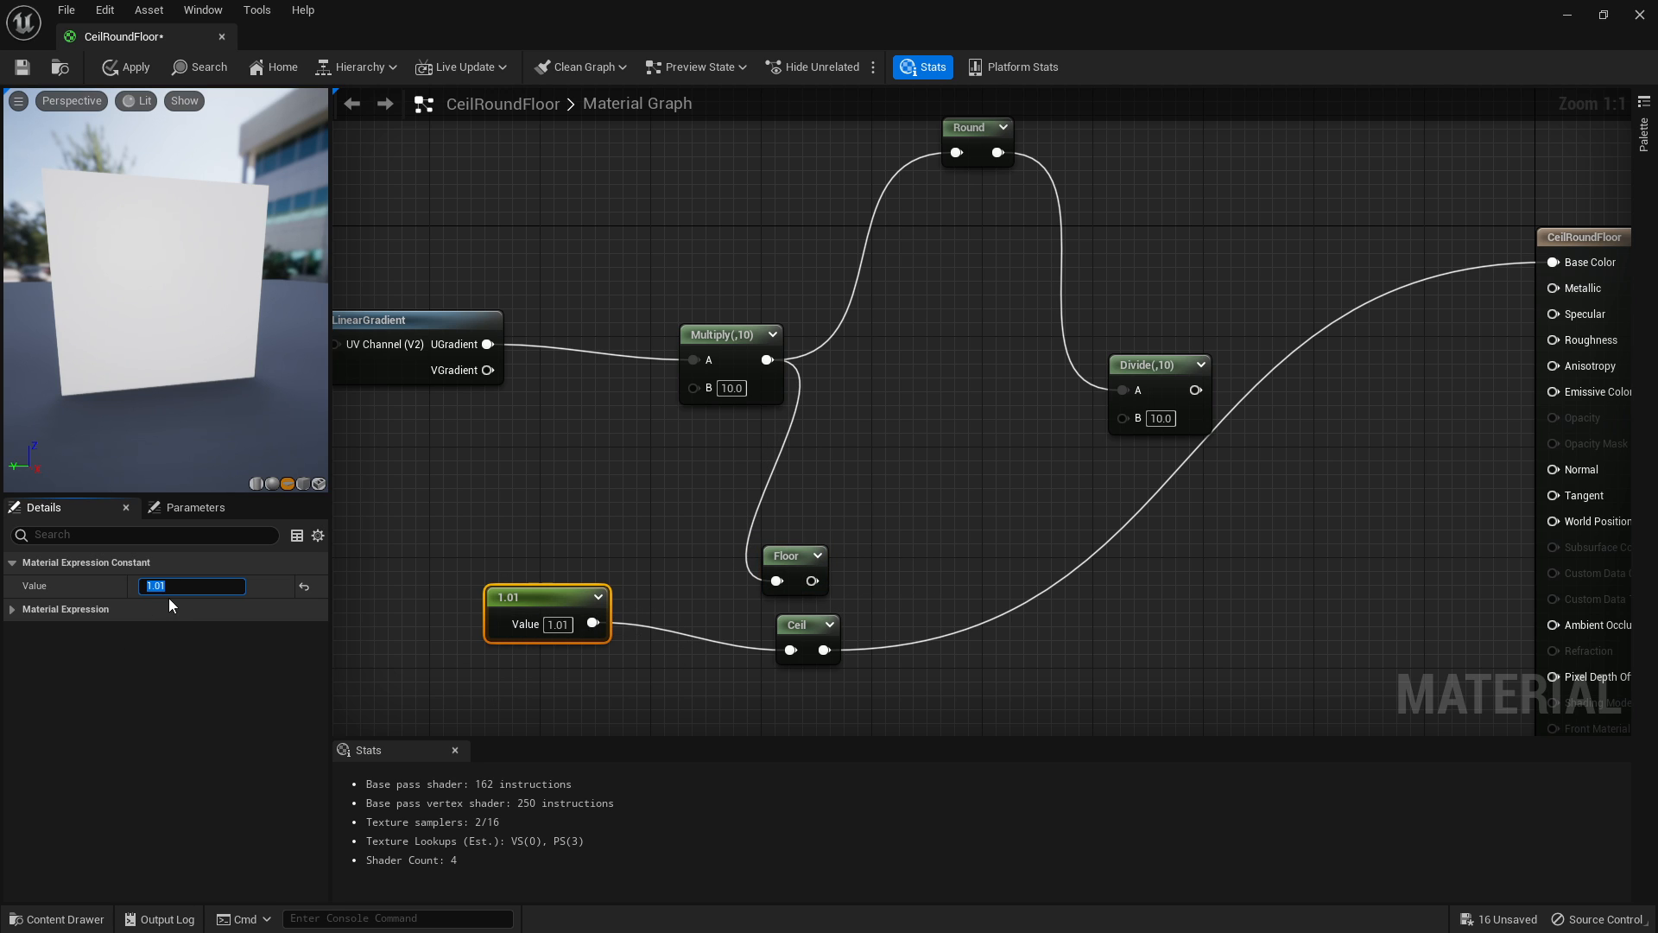
pyautogui.press('Return')
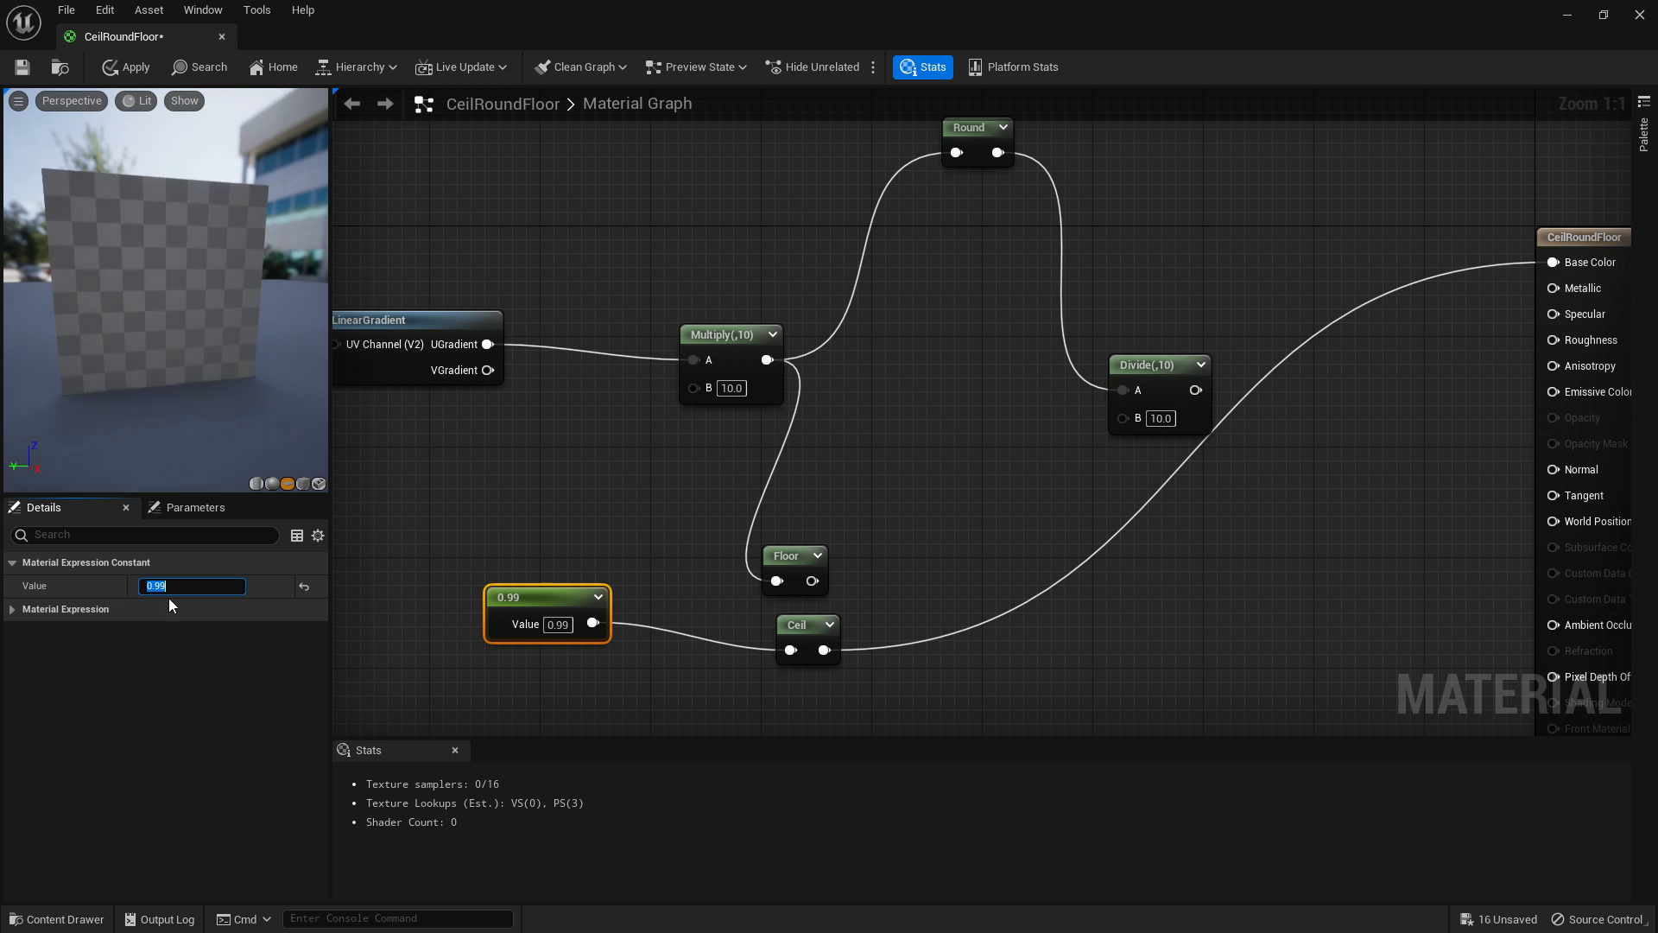
# Connect the Constant to the Floor node's input and Floor's output to Base Color.
pyautogui.moveTo(593, 623); pyautogui.dragTo(790, 584)
pyautogui.moveTo(812, 581); pyautogui.dragTo(1554, 263)
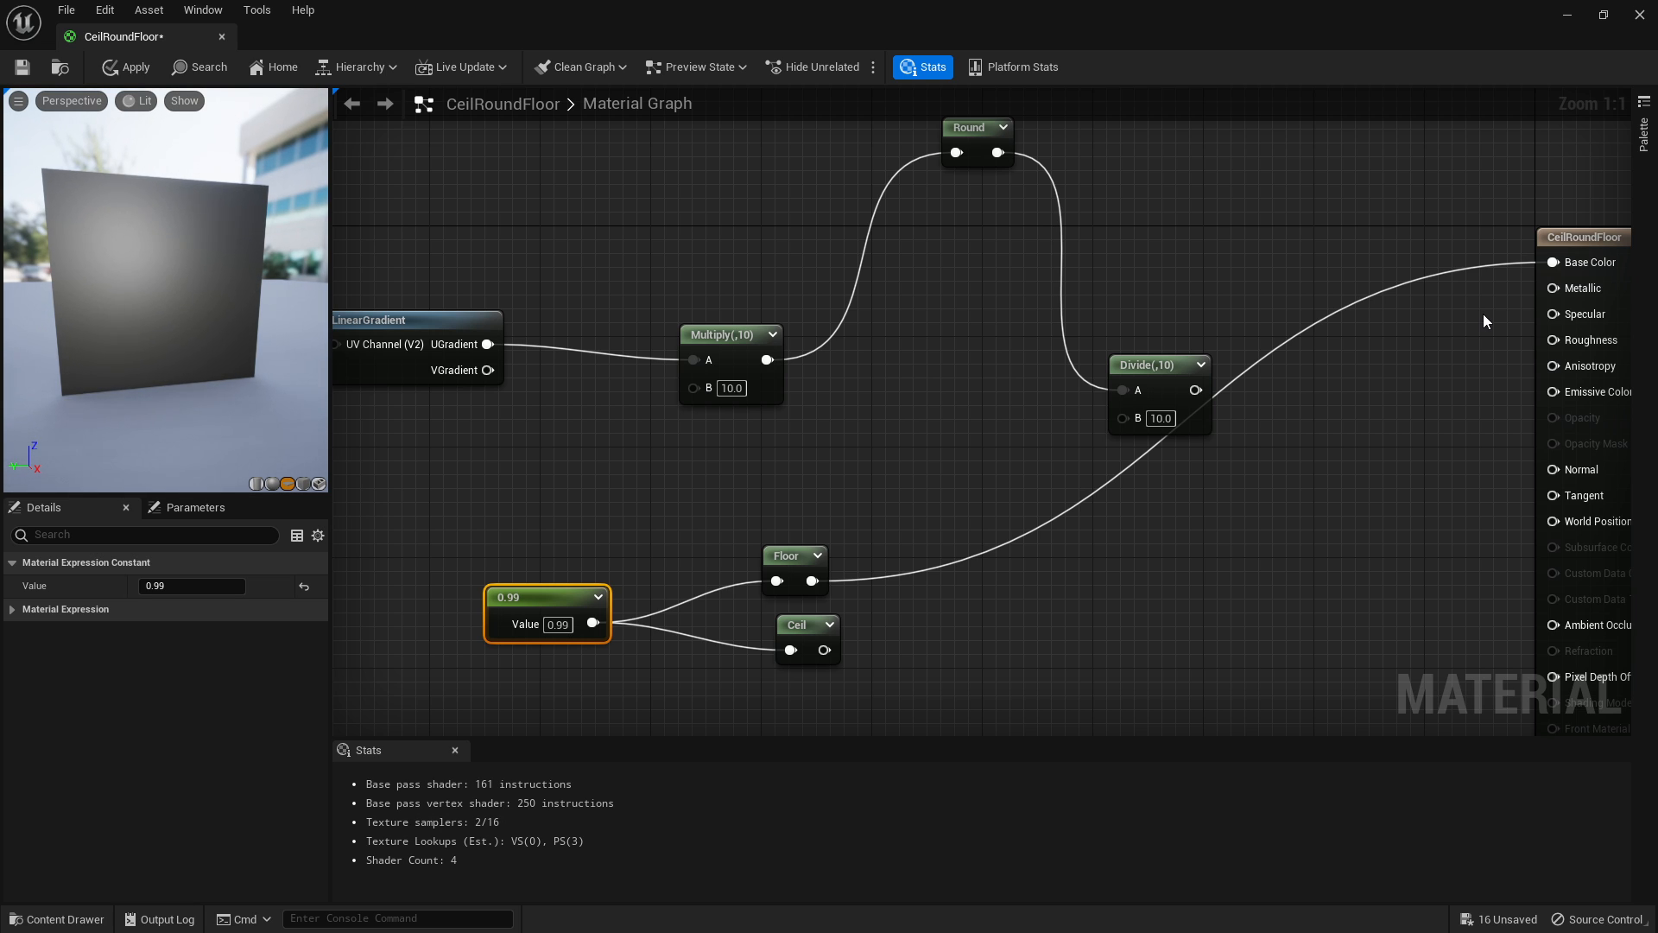
# Test the Floor result with Constant values of 1.1 and 1.99.
pyautogui.click(187, 585)
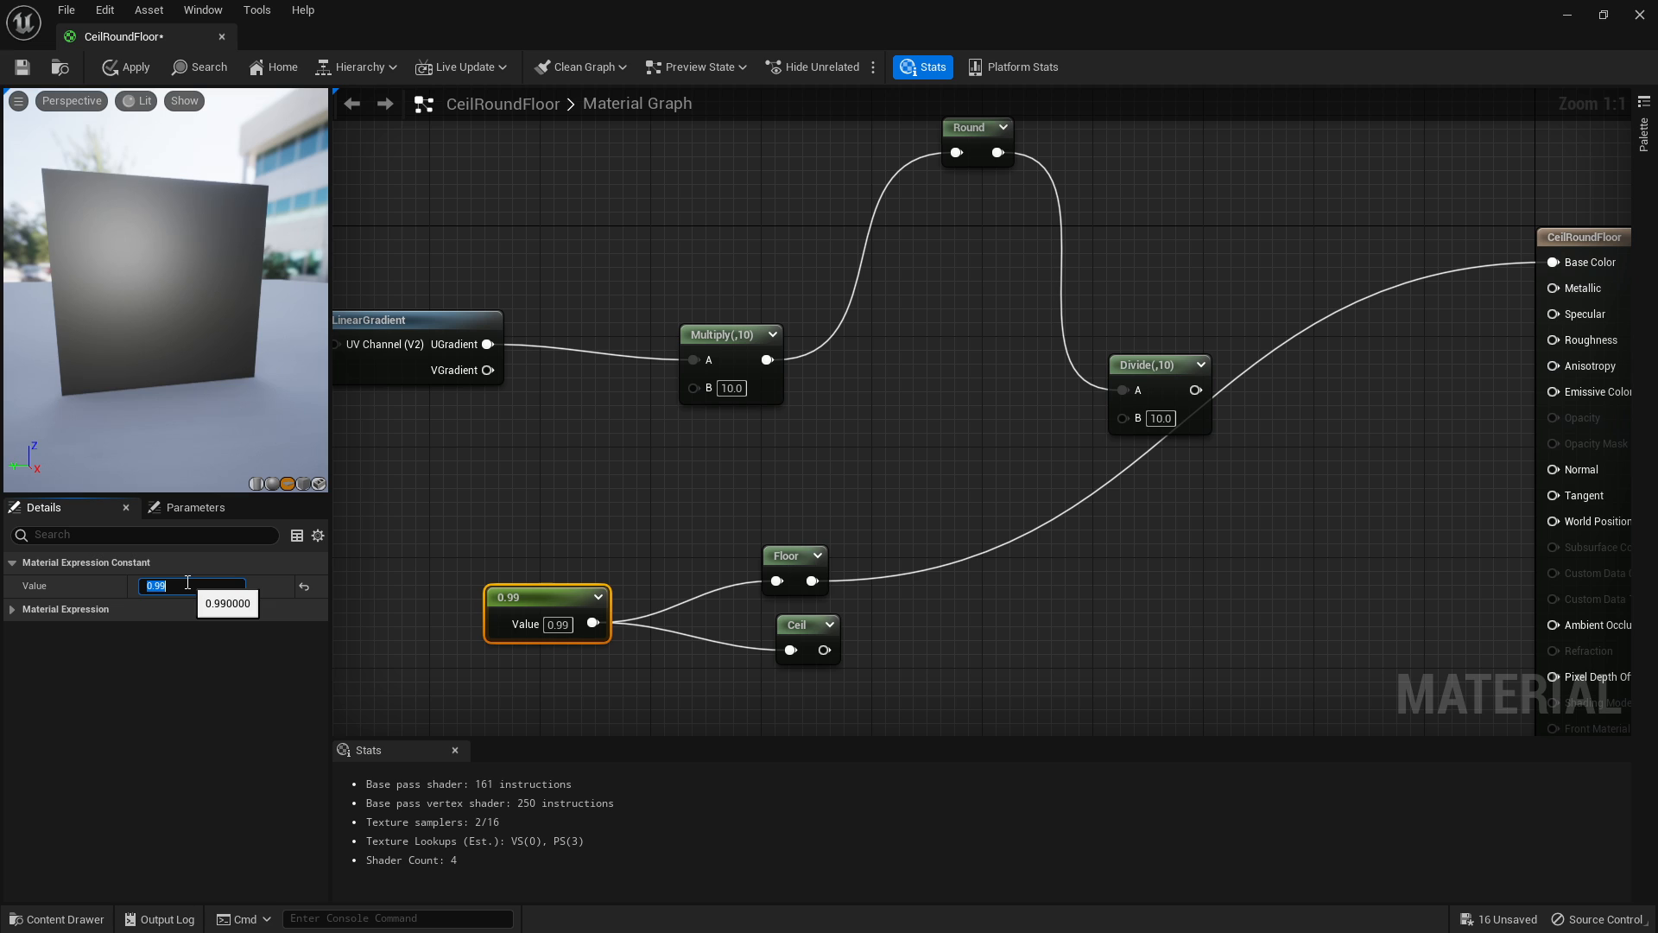
pyautogui.write('1.1')
pyautogui.press('Return')
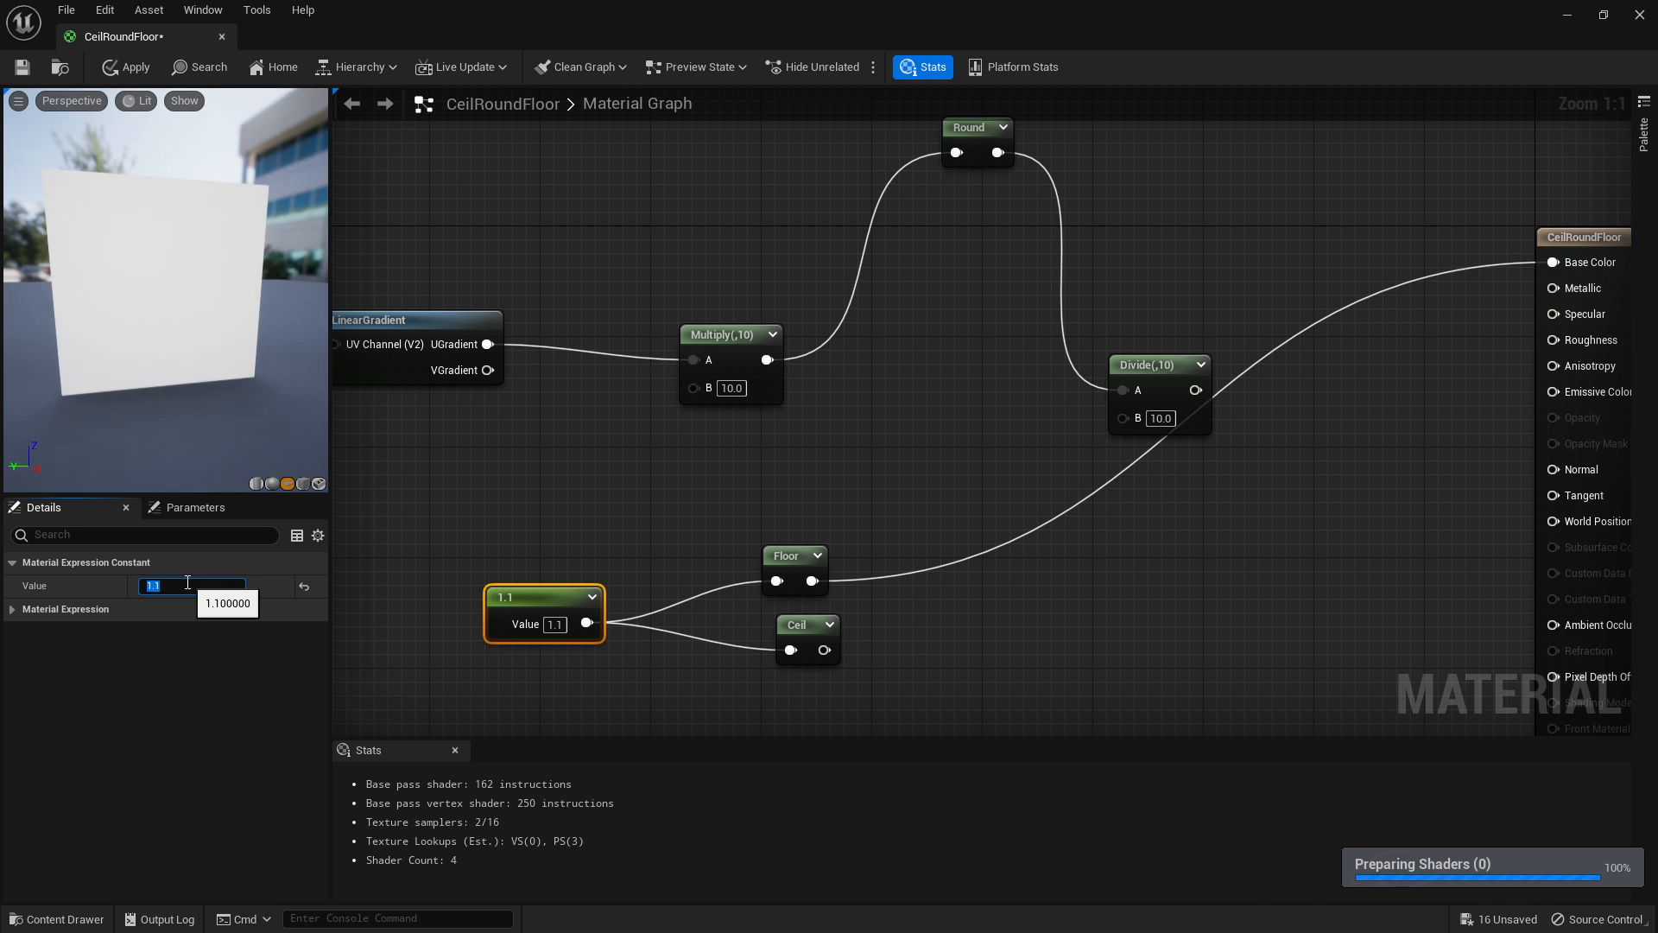
pyautogui.write('1.99')
pyautogui.press('Return')
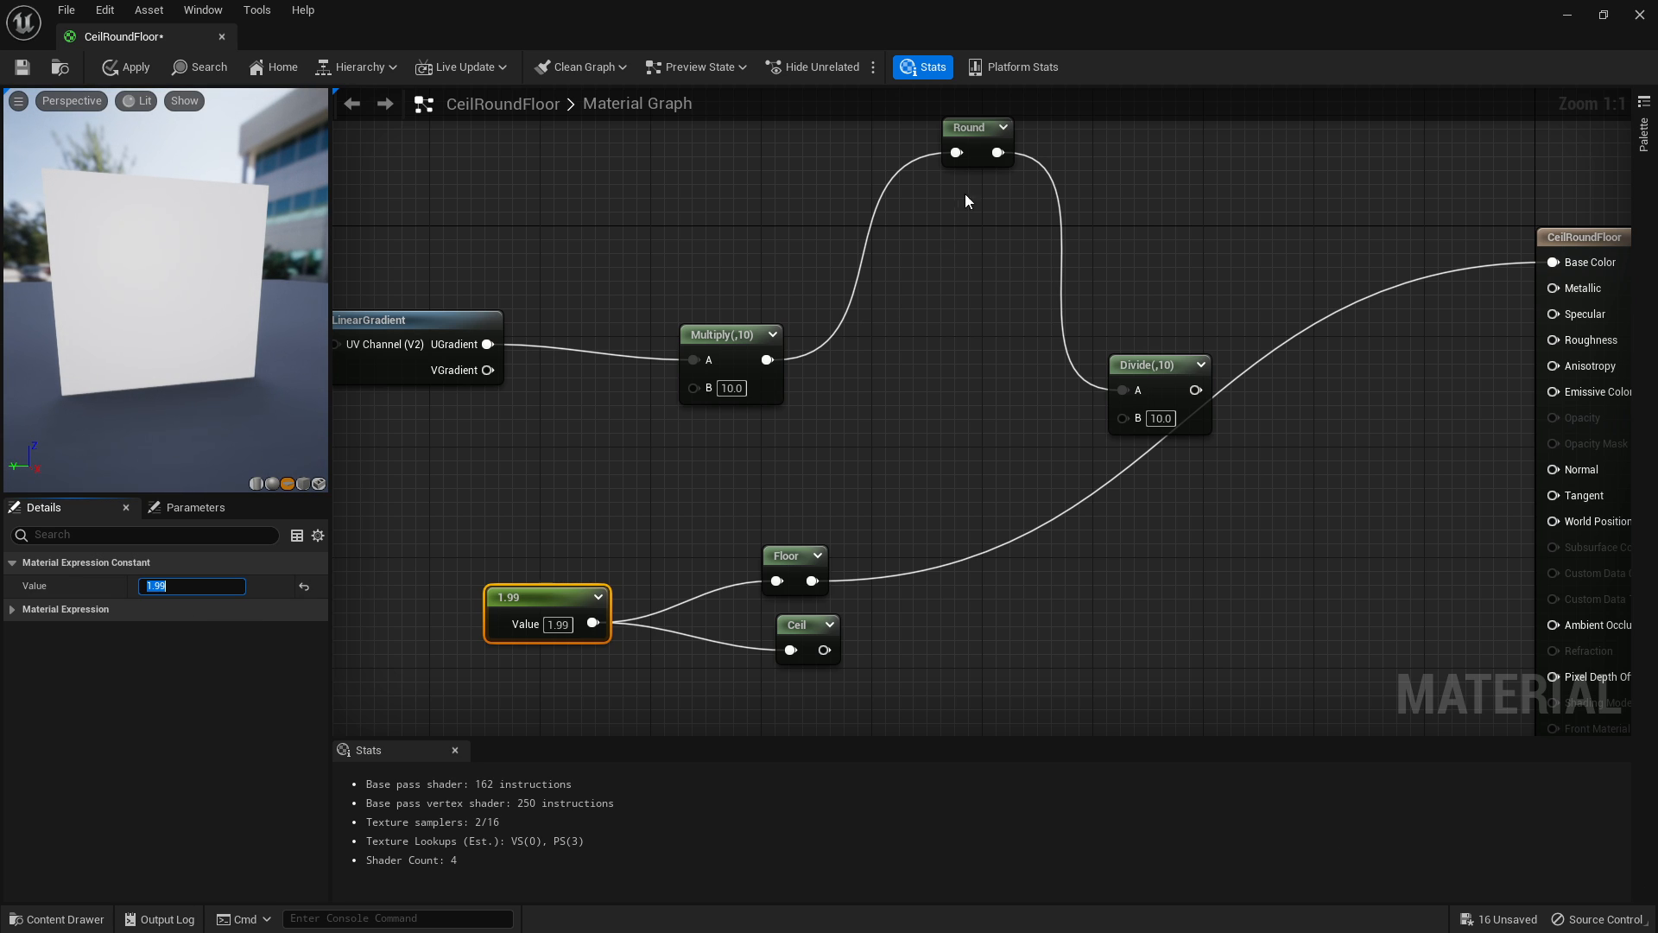
# Move the Round node above Floor and route the Constant through Round into Base Color.
pyautogui.moveTo(968, 129); pyautogui.dragTo(773, 475)
pyautogui.moveTo(593, 622); pyautogui.dragTo(1554, 263)
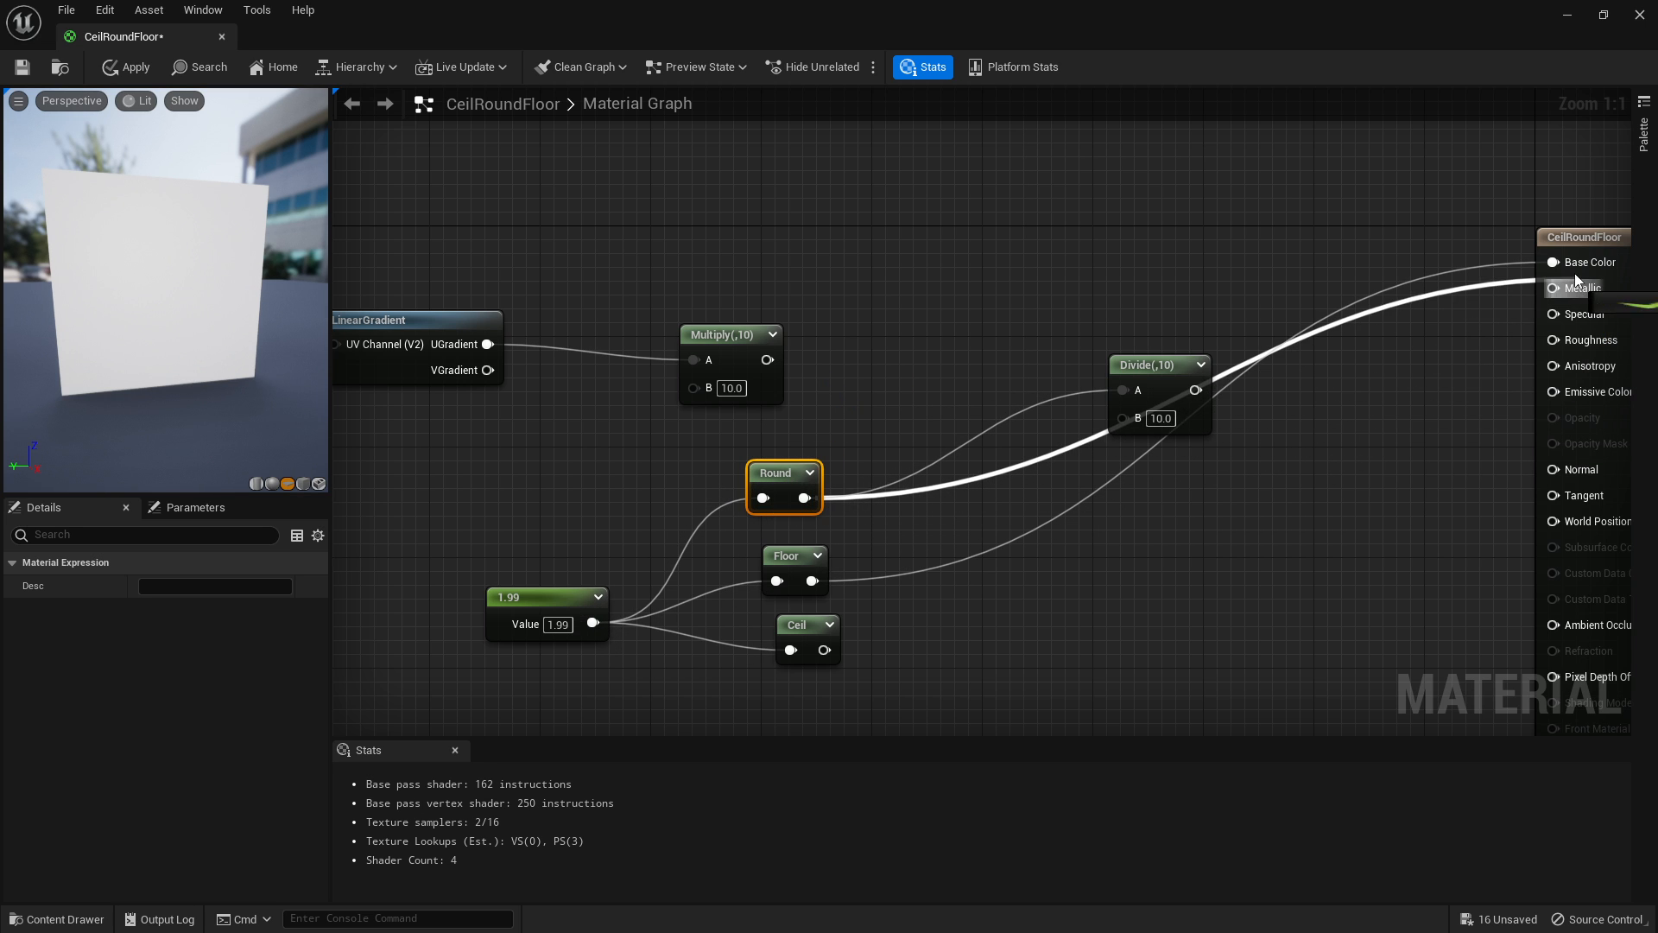
# Set the Constant node's value to 0.49 to test rounding just below the halfway point.
pyautogui.click(559, 593)
pyautogui.click(212, 584)
pyautogui.write('.1')
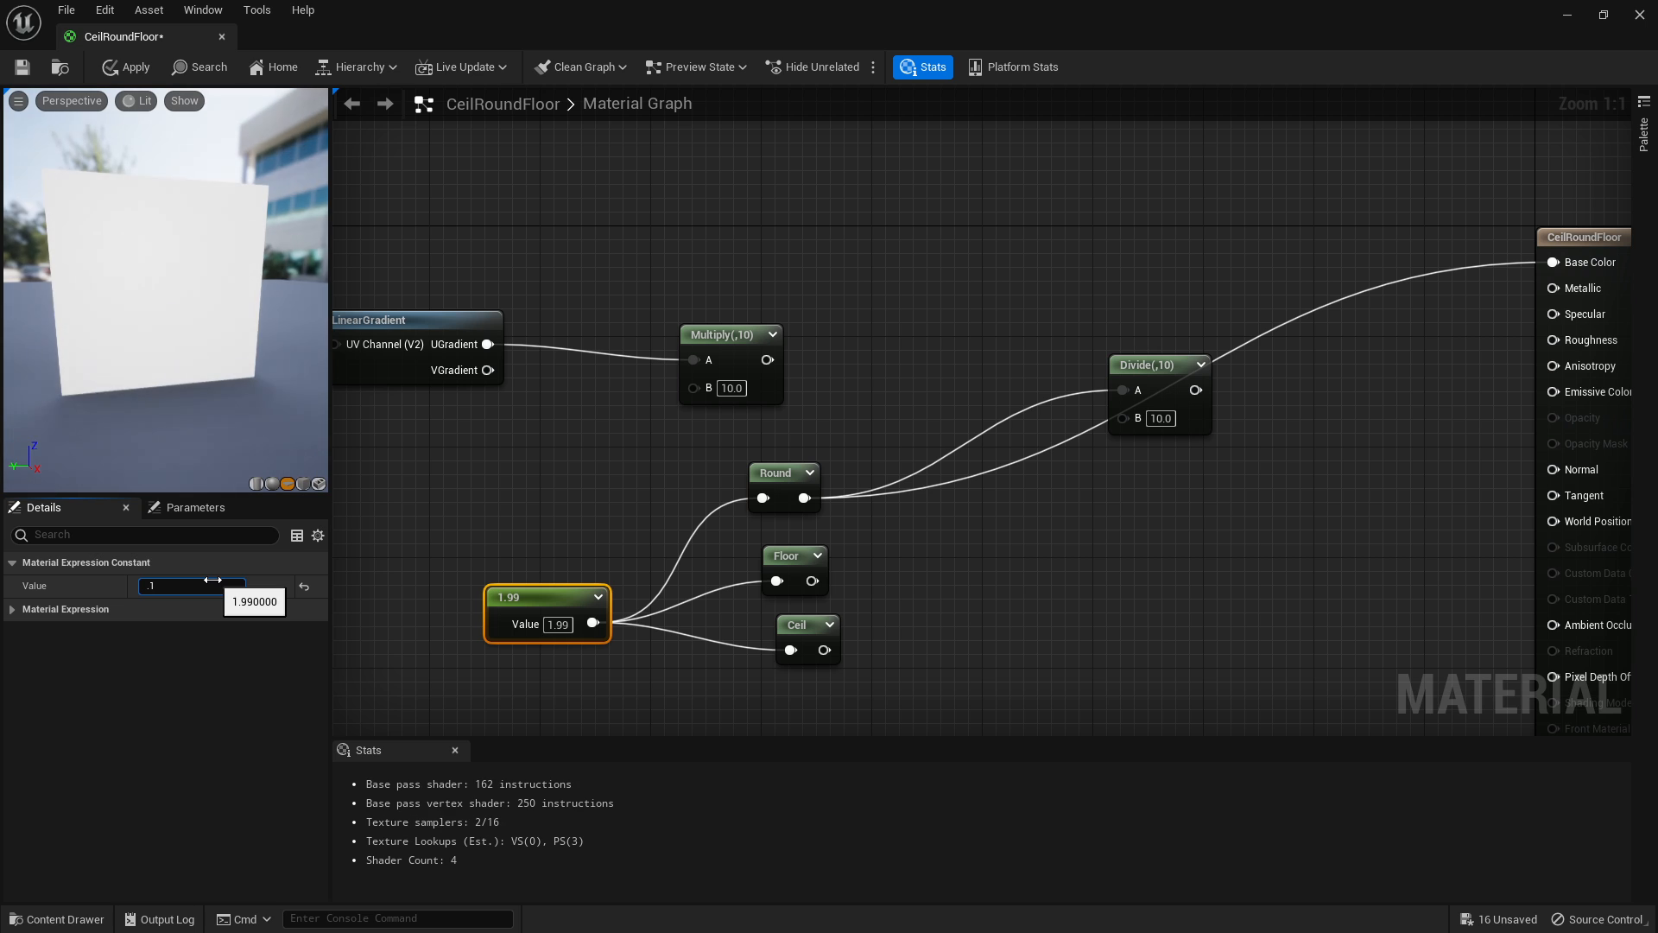
pyautogui.write('9')
pyautogui.press('Return')
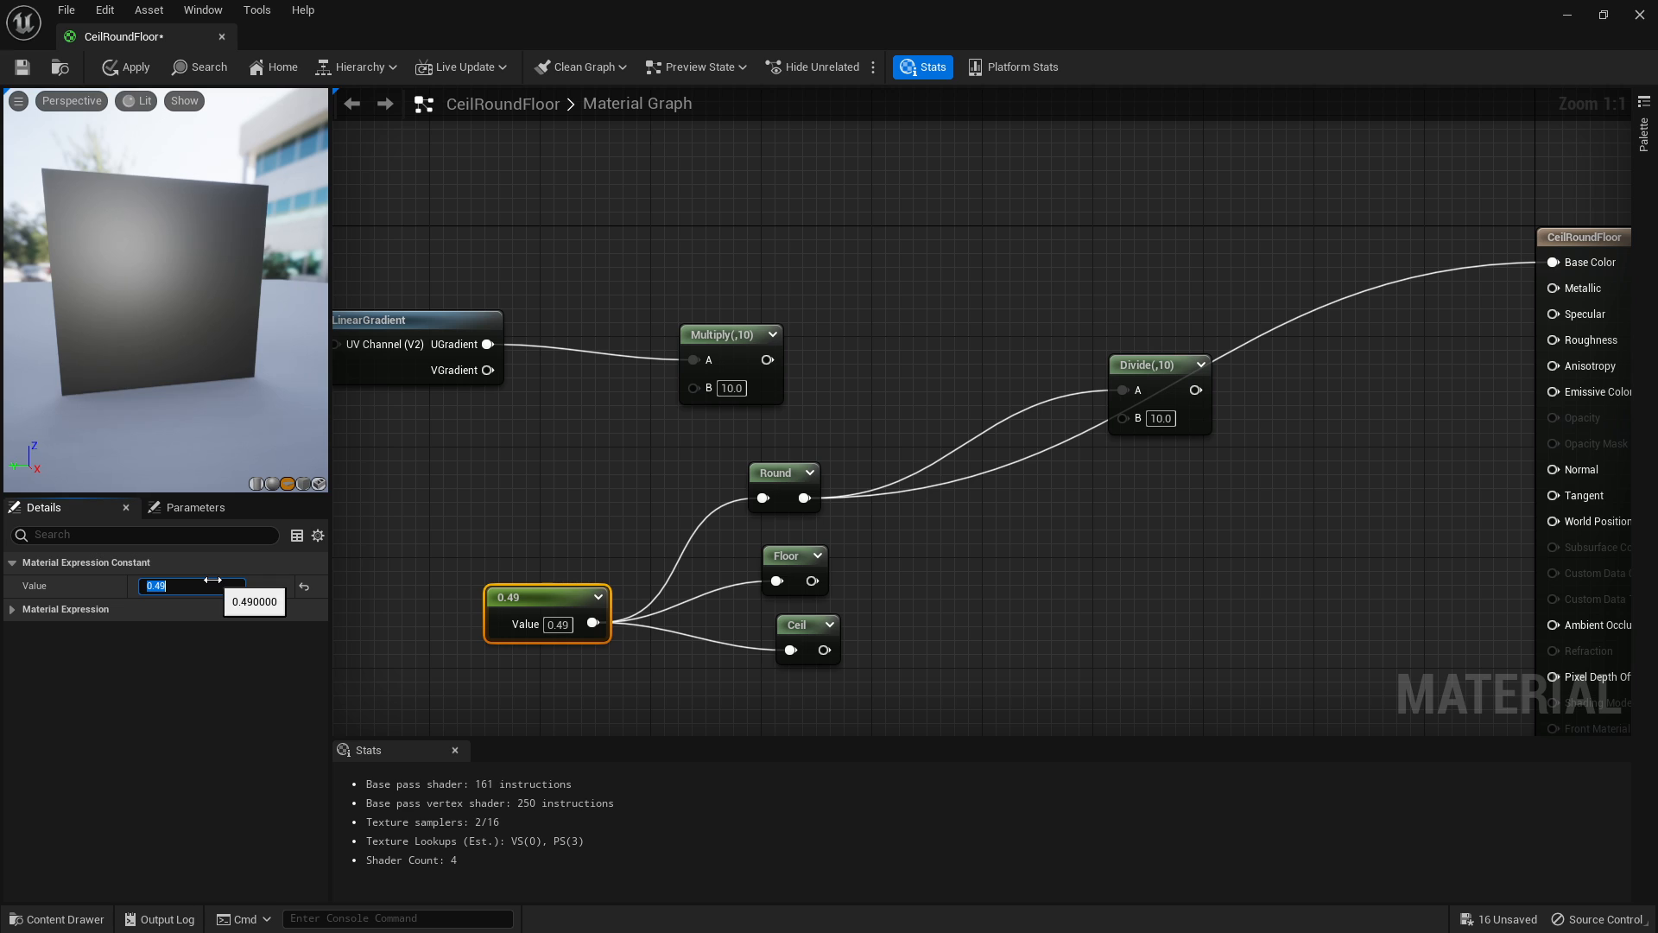
# Set the Constant node's value to 0.5.
pyautogui.write('.')
pyautogui.write('0.')
pyautogui.write('5')
pyautogui.press('Return')
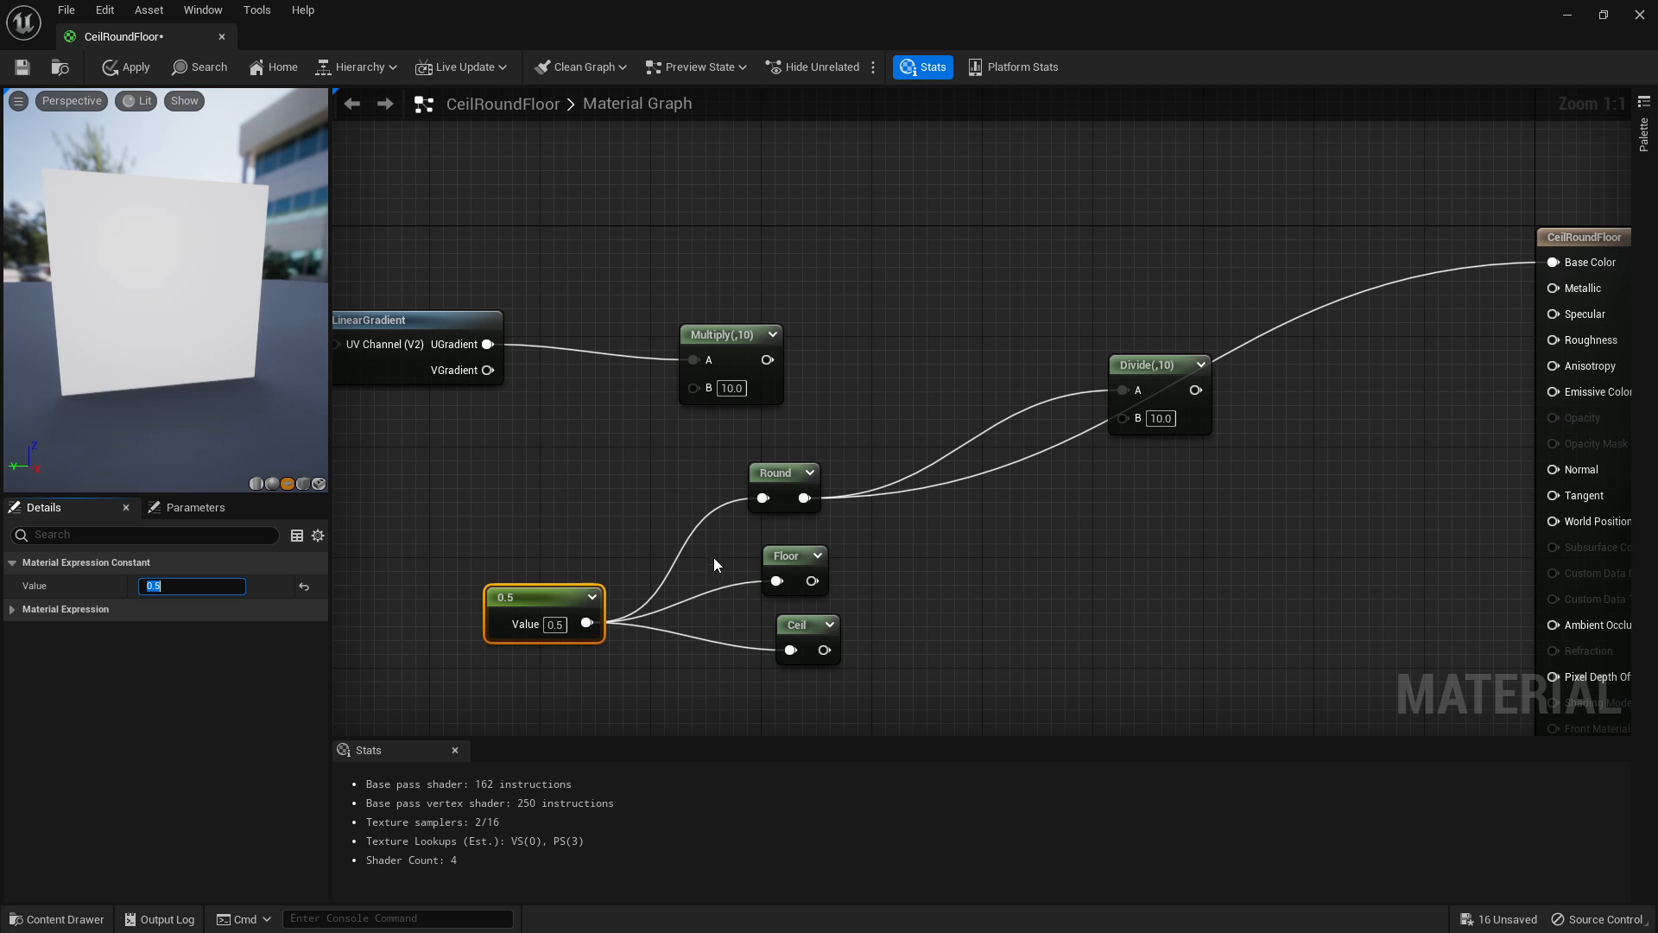
pyautogui.moveTo(713, 557); pyautogui.dragTo(863, 661)
pyautogui.click(971, 586)
pyautogui.moveTo(704, 533); pyautogui.dragTo(817, 583)
pyautogui.moveTo(812, 555)
pyautogui.mouseDown()
pyautogui.moveTo(1149, 375)
pyautogui.moveTo(911, 445)
pyautogui.moveTo(904, 428)
pyautogui.moveTo(937, 424)
pyautogui.moveTo(855, 551)
pyautogui.moveTo(788, 559)
pyautogui.mouseUp()
pyautogui.click(775, 454)
pyautogui.moveTo(771, 470); pyautogui.dragTo(813, 471)
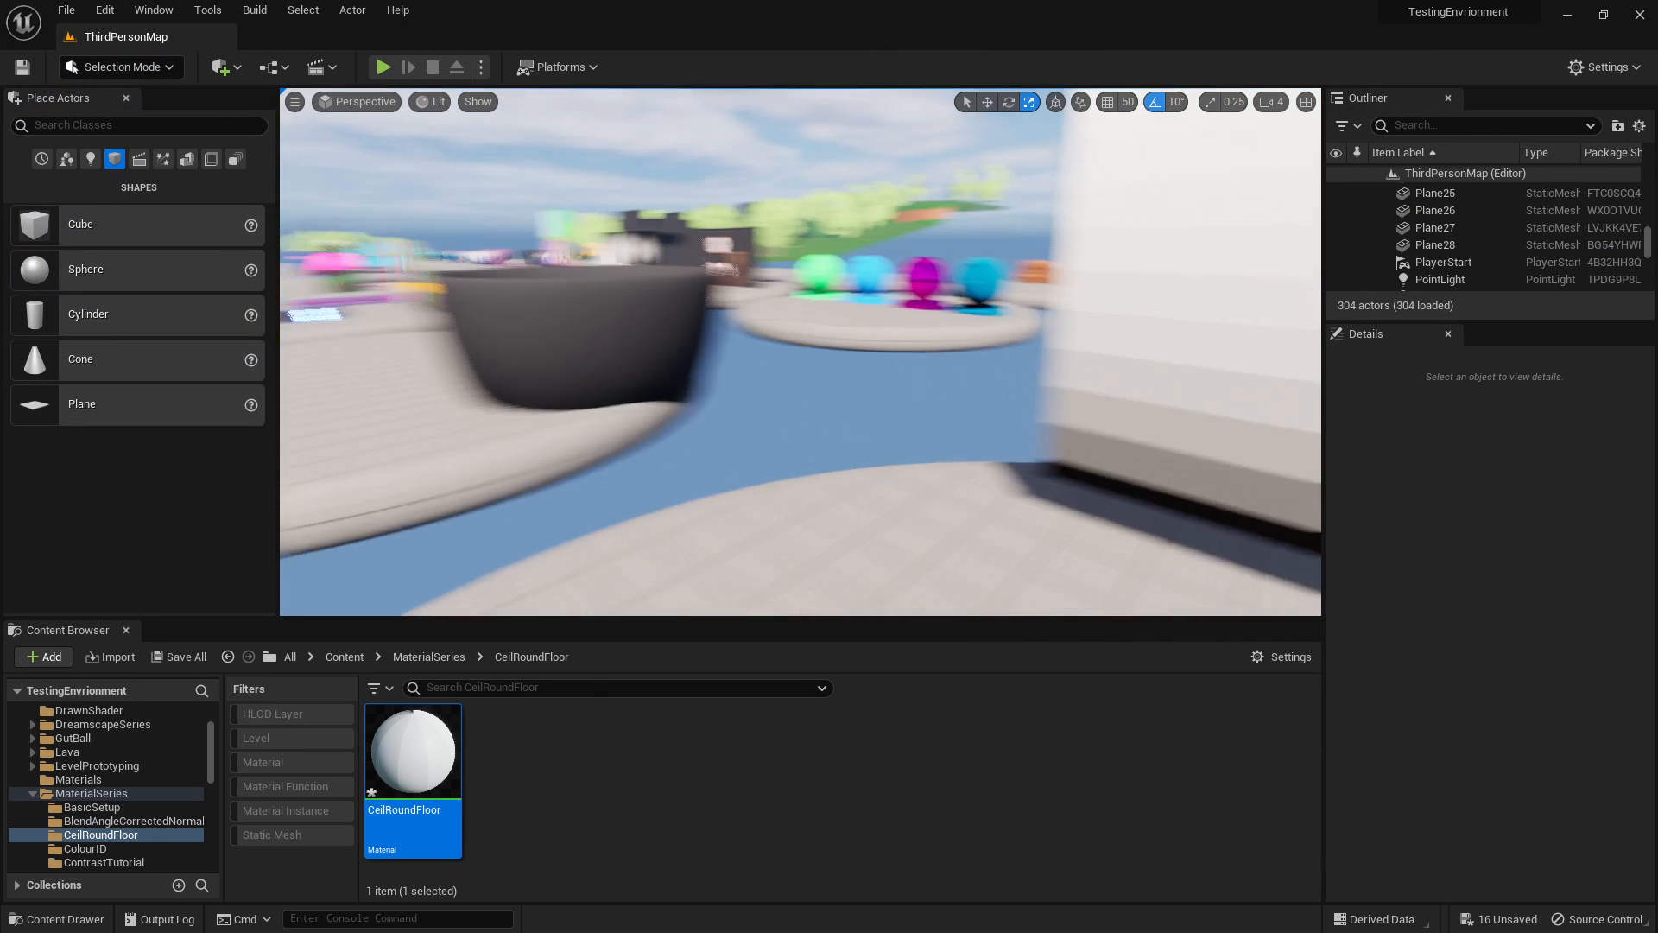
# Examine the stepped white foam lines around the yellow sphere in the level's water.
pyautogui.press('w')
pyautogui.moveTo(1036, 301); pyautogui.dragTo(1036, 301, button='right')
pyautogui.press('w')
pyautogui.moveTo(769, 415); pyautogui.dragTo(757, 401, button='right')
pyautogui.click(770, 414)
pyautogui.press('w')
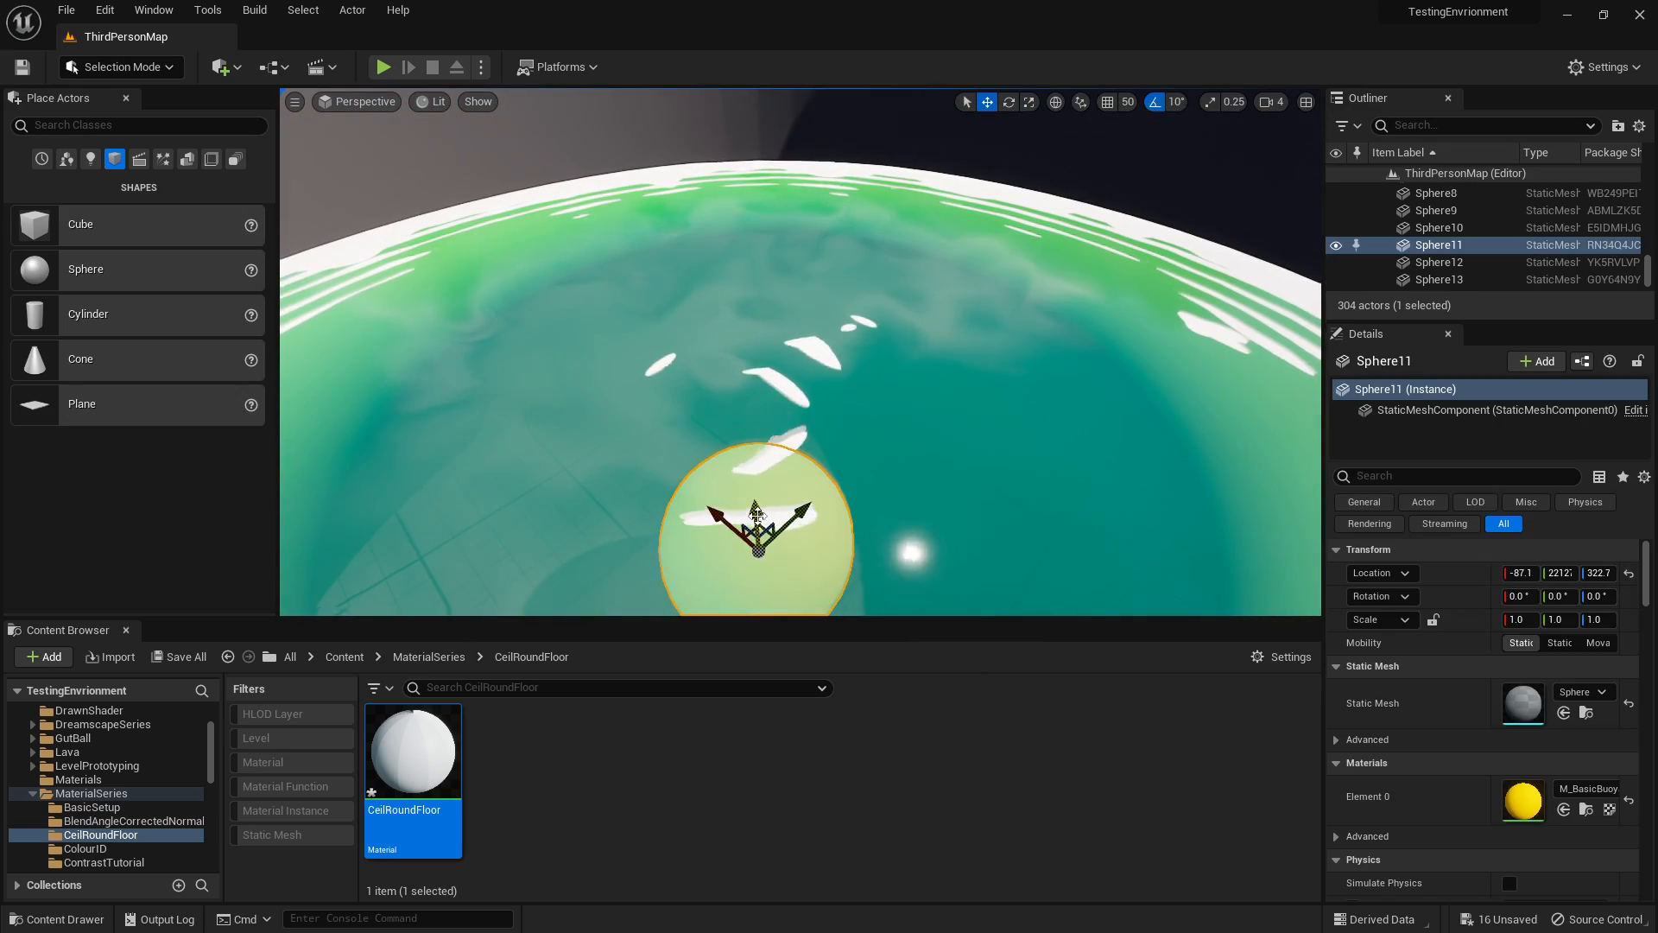
pyautogui.moveTo(758, 496); pyautogui.dragTo(744, 372)
pyautogui.press('Escape')
pyautogui.moveTo(743, 371); pyautogui.dragTo(677, 369, button='right')
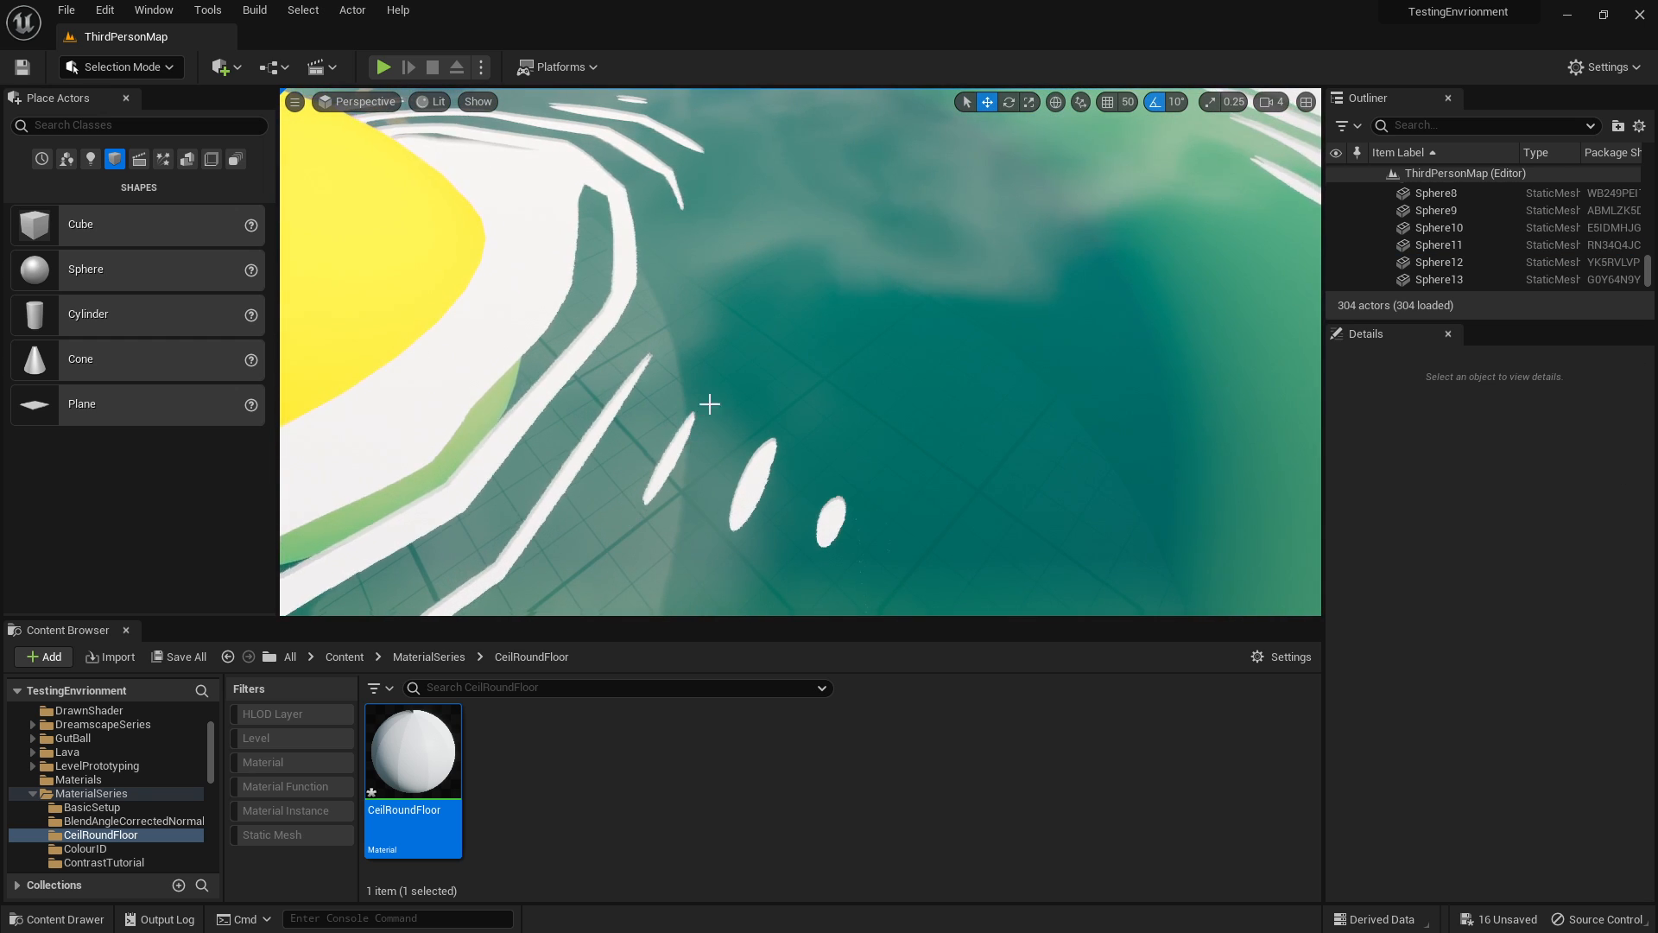
pyautogui.scroll(3, 725, 414)
pyautogui.moveTo(744, 425); pyautogui.dragTo(744, 425, button='right')
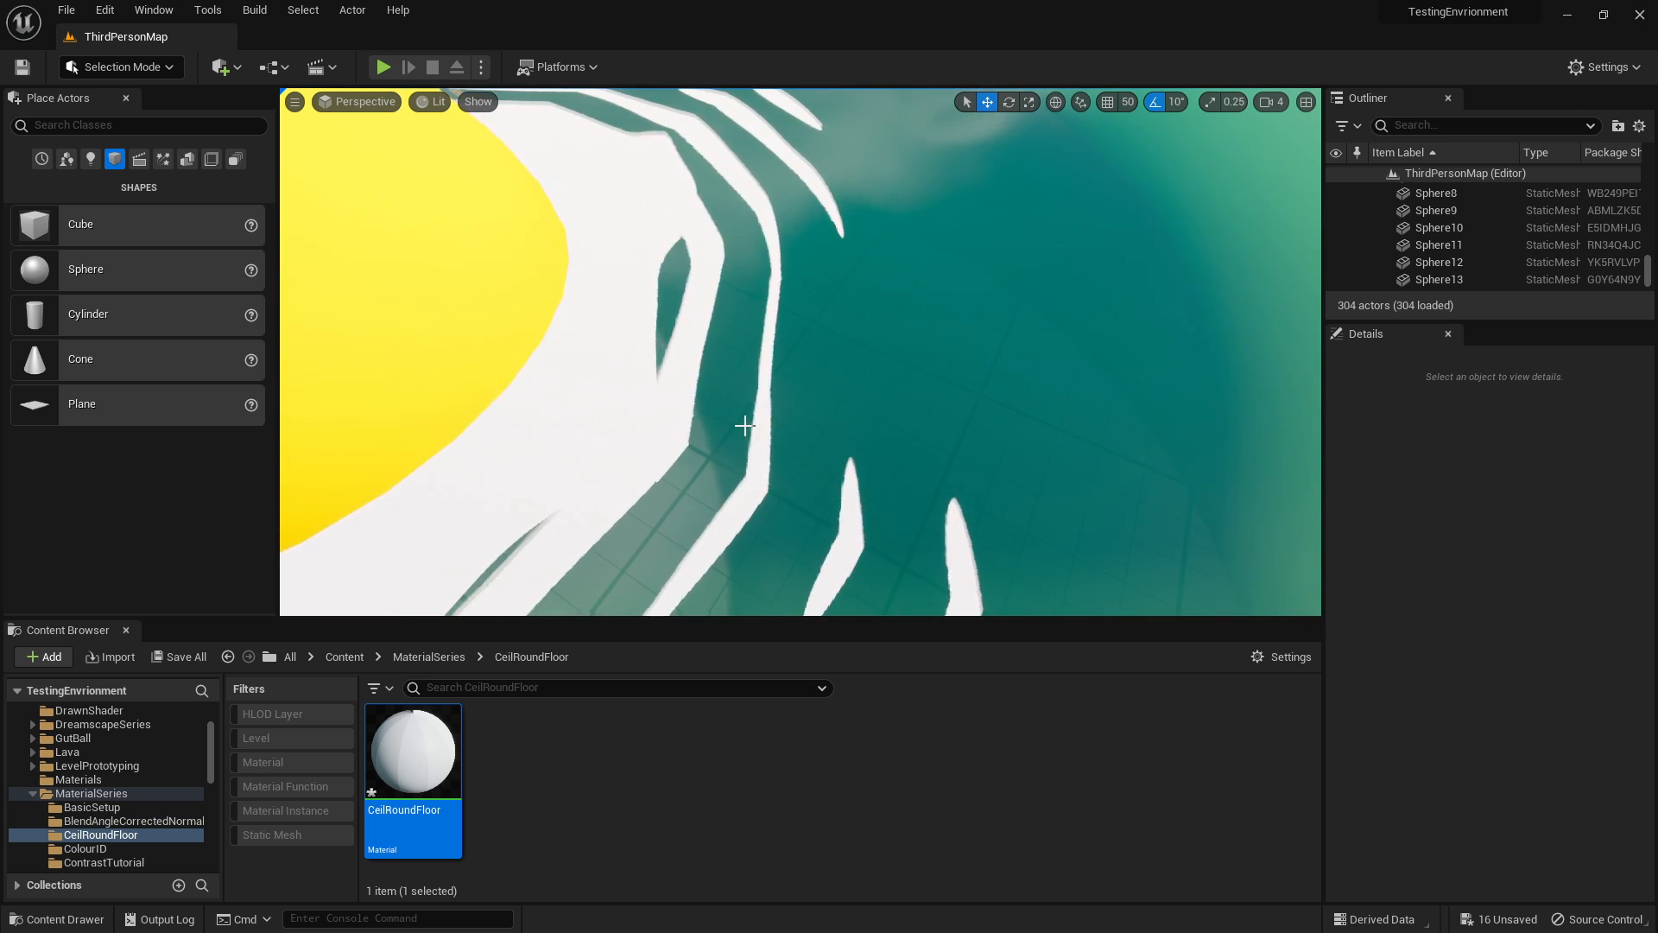
pyautogui.moveTo(780, 422)
pyautogui.mouseDown(button='right')
pyautogui.moveTo(781, 345)
pyautogui.moveTo(781, 422)
pyautogui.mouseUp(button='right')
pyautogui.click(780, 422)
# Reopen the CeilRoundFloor material and wire Multiply through Round and Divide into Base Color.
pyautogui.doubleClick(413, 749)
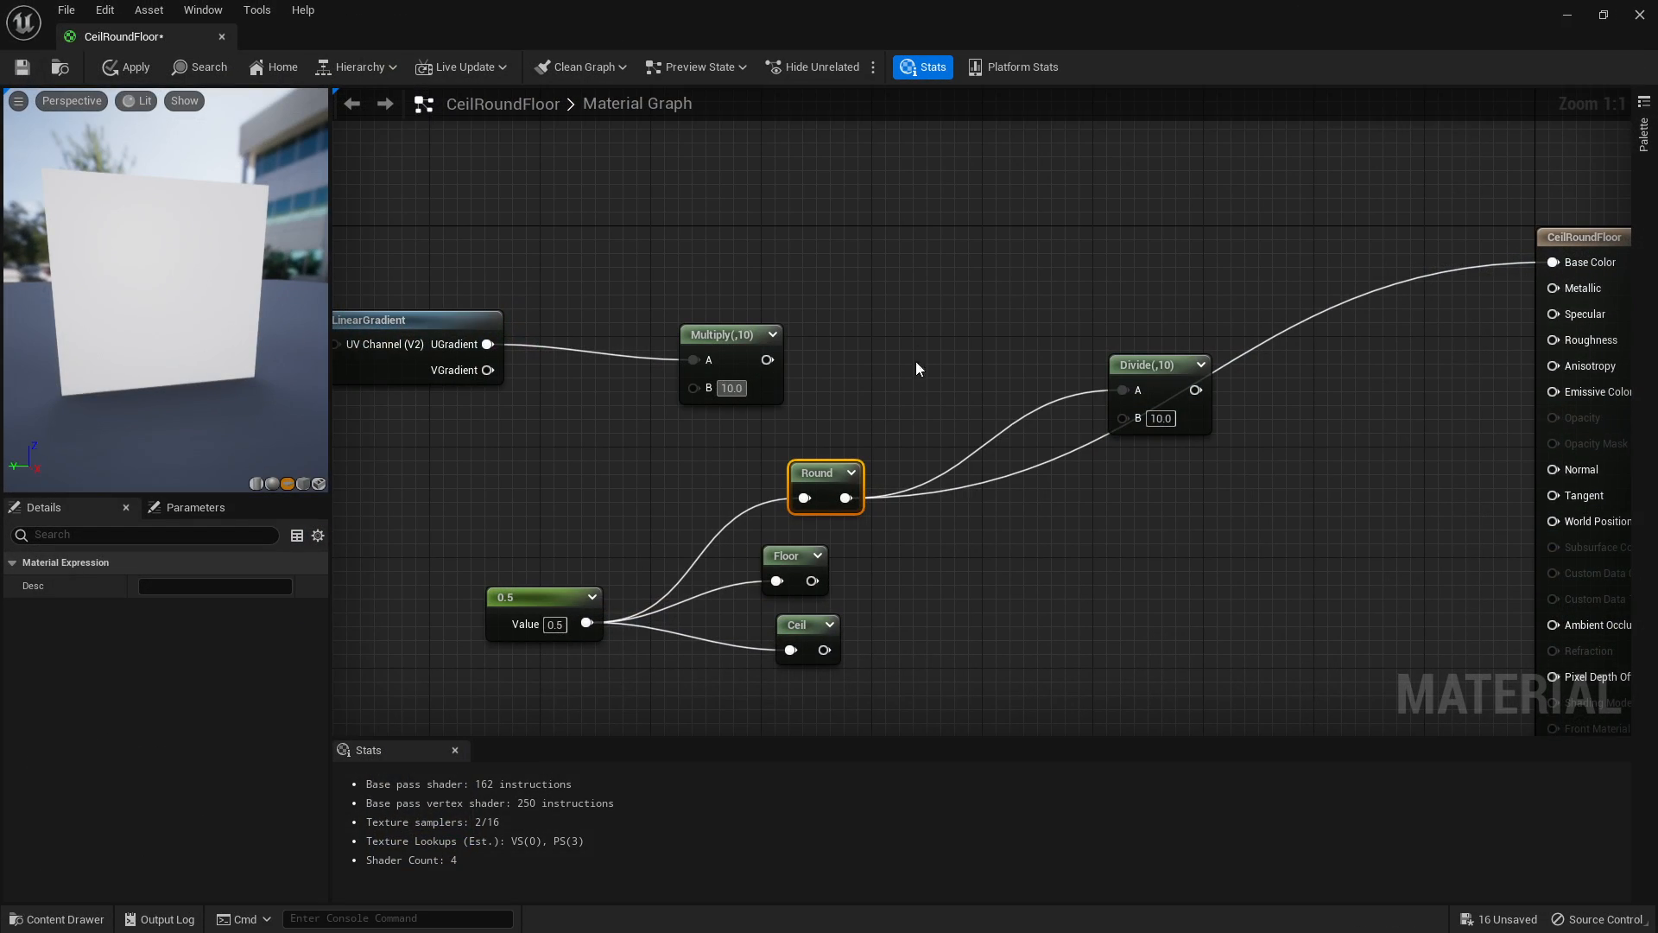
pyautogui.moveTo(823, 466); pyautogui.dragTo(878, 356)
pyautogui.moveTo(778, 351); pyautogui.dragTo(871, 379)
pyautogui.moveTo(912, 379); pyautogui.dragTo(1564, 254)
# Align the LinearGradient node with the Multiply node and inspect the gradient bands on the preview plane.
pyautogui.moveTo(1267, 278); pyautogui.dragTo(1444, 268, button='right')
pyautogui.click(618, 327)
pyautogui.moveTo(615, 329); pyautogui.dragTo(601, 371)
pyautogui.moveTo(800, 248); pyautogui.dragTo(665, 309, button='right')
pyautogui.click(769, 267)
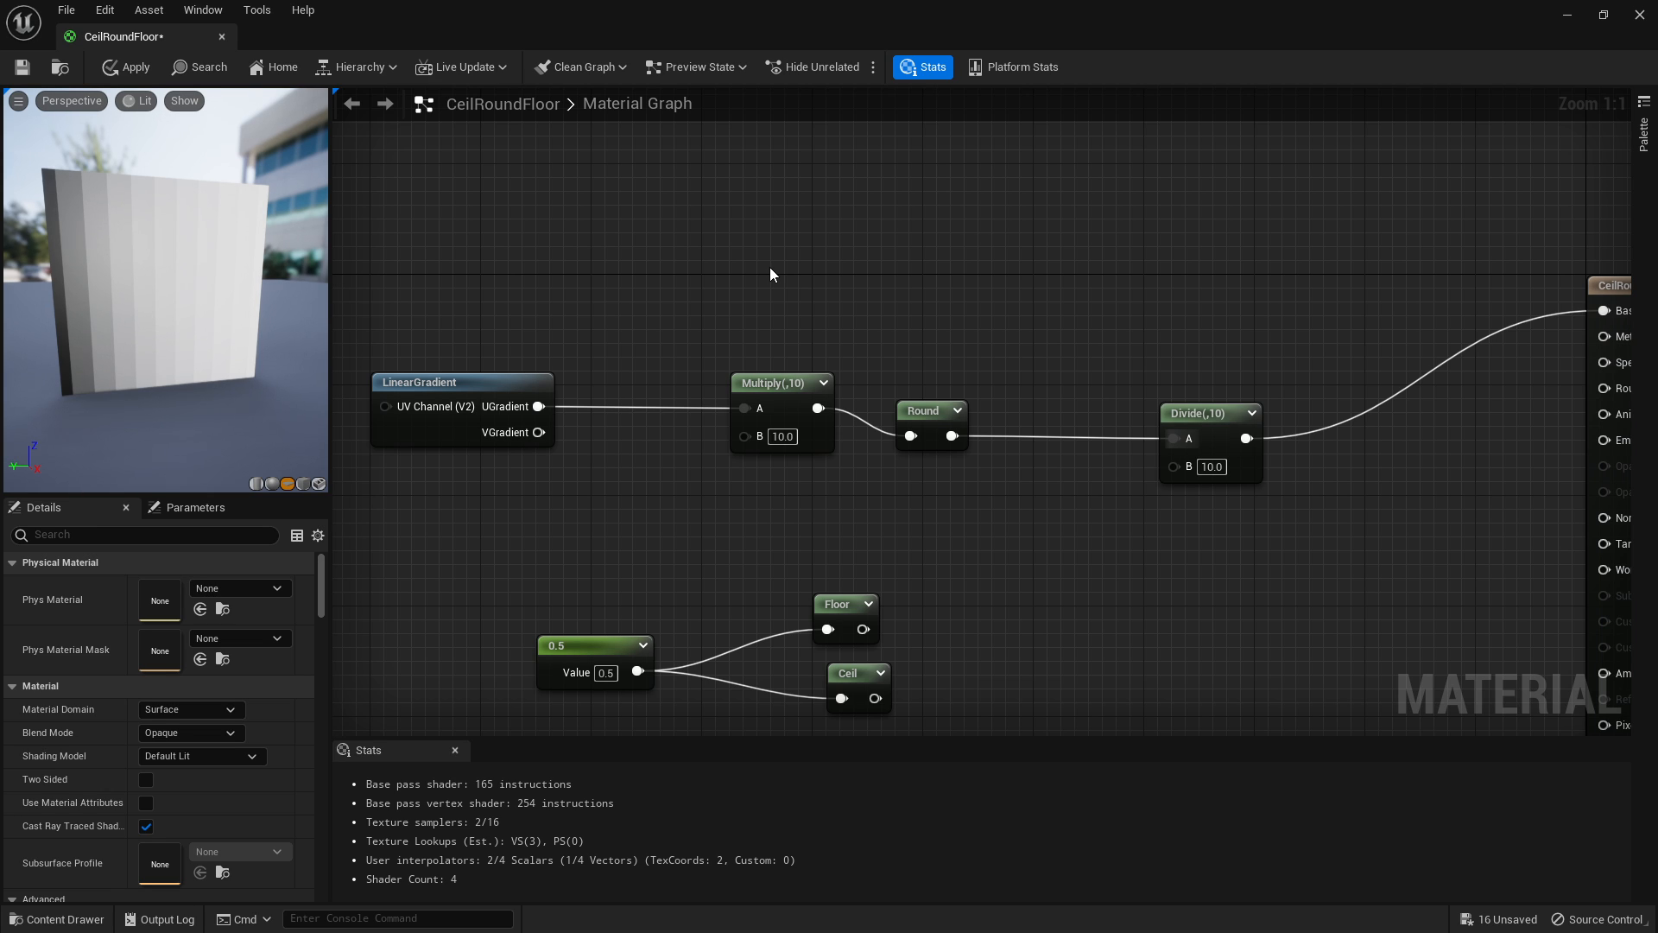
pyautogui.moveTo(138, 285); pyautogui.dragTo(72, 264)
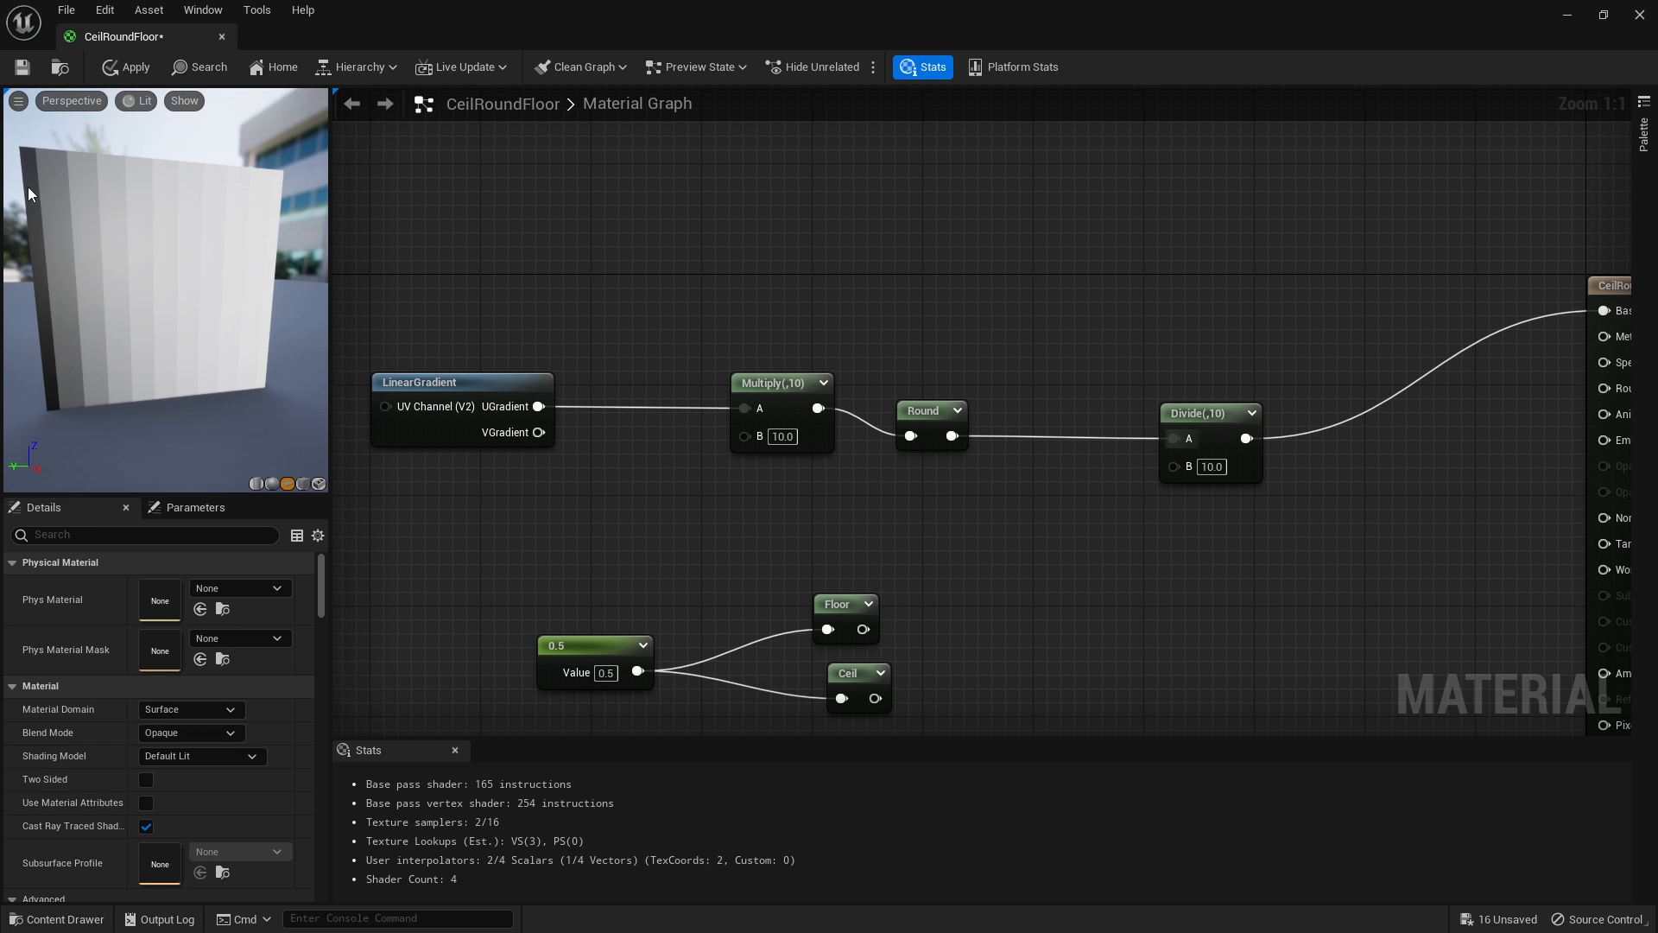
# Move the Multiply node closer to LinearGradient and wire the UGradient output directly into Base Color.
pyautogui.moveTo(1114, 348); pyautogui.dragTo(1005, 348, button='right')
pyautogui.moveTo(673, 382); pyautogui.dragTo(602, 384)
pyautogui.moveTo(618, 394); pyautogui.dragTo(723, 359, button='right')
pyautogui.moveTo(534, 371); pyautogui.dragTo(1481, 285)
pyautogui.moveTo(303, 265); pyautogui.dragTo(819, 289, button='right')
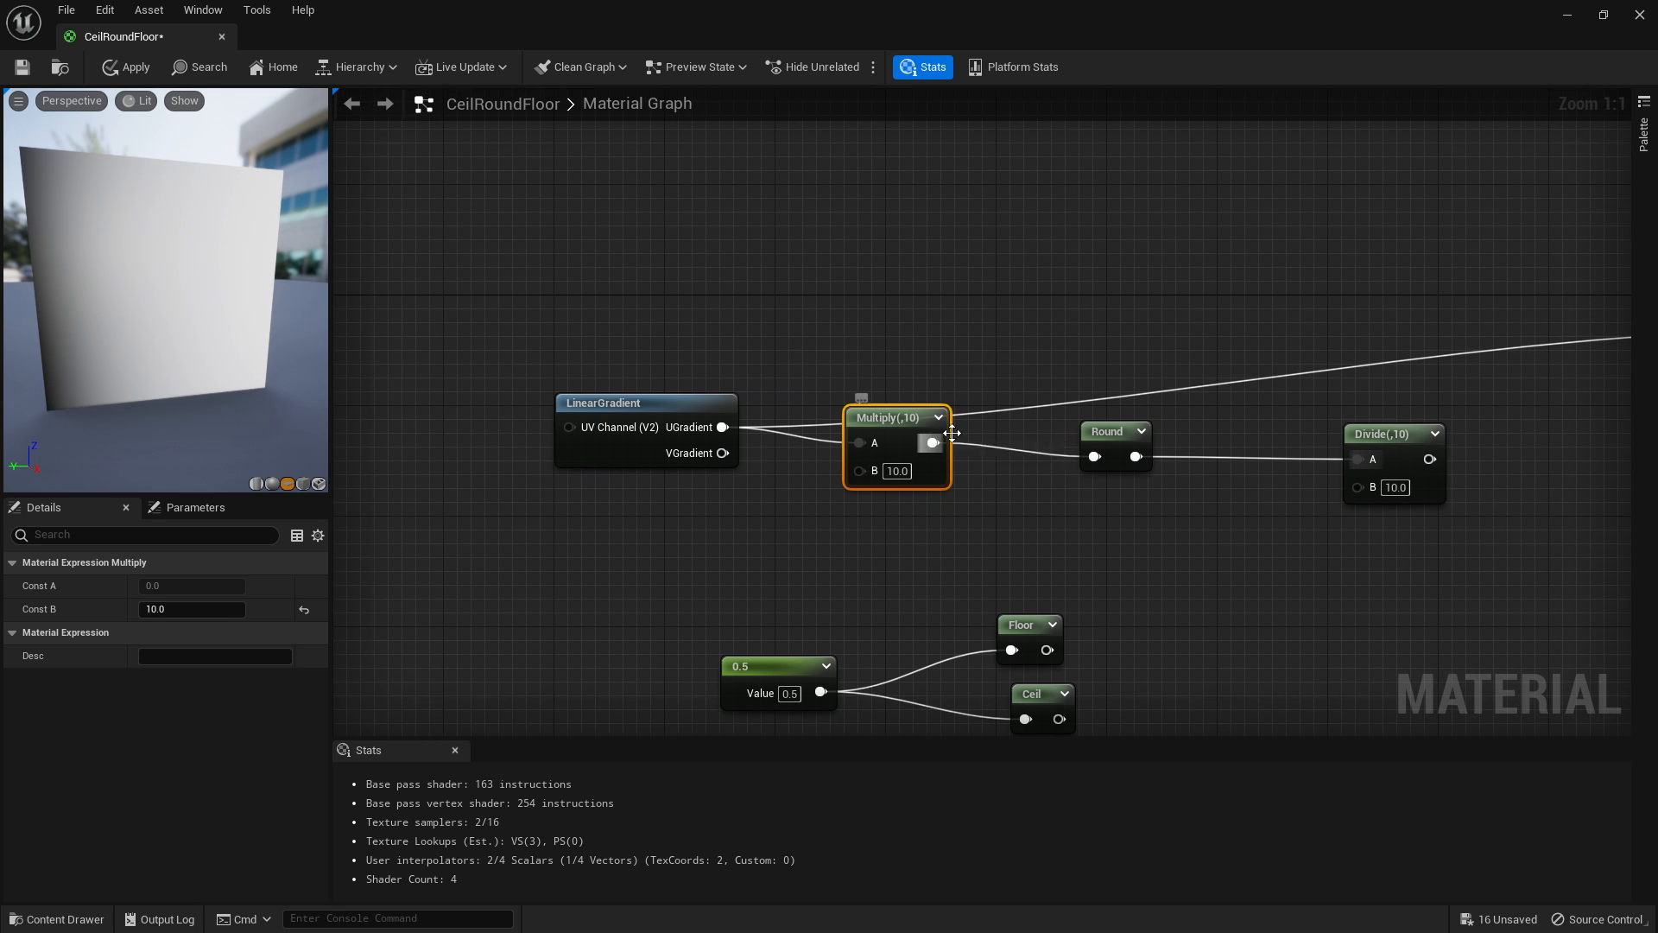
# Wire Multiply's output into Base Color, replace it with Round's output, and compare the preview plane for each.
pyautogui.moveTo(1127, 421); pyautogui.dragTo(1489, 331)
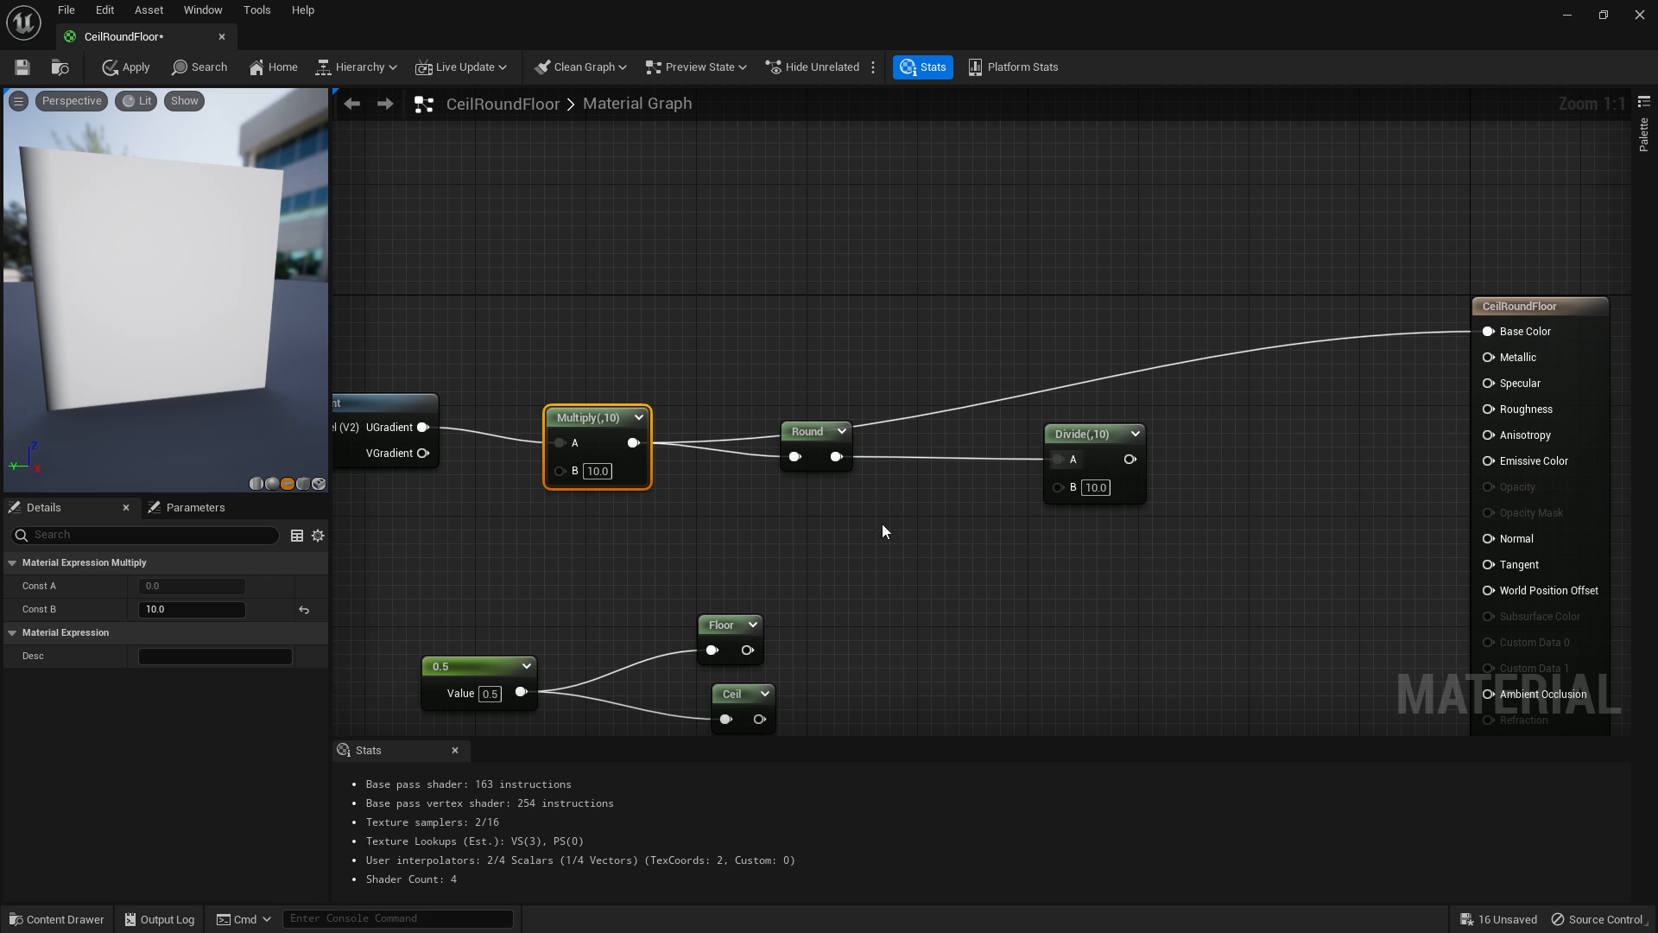
pyautogui.moveTo(836, 456); pyautogui.dragTo(1488, 331)
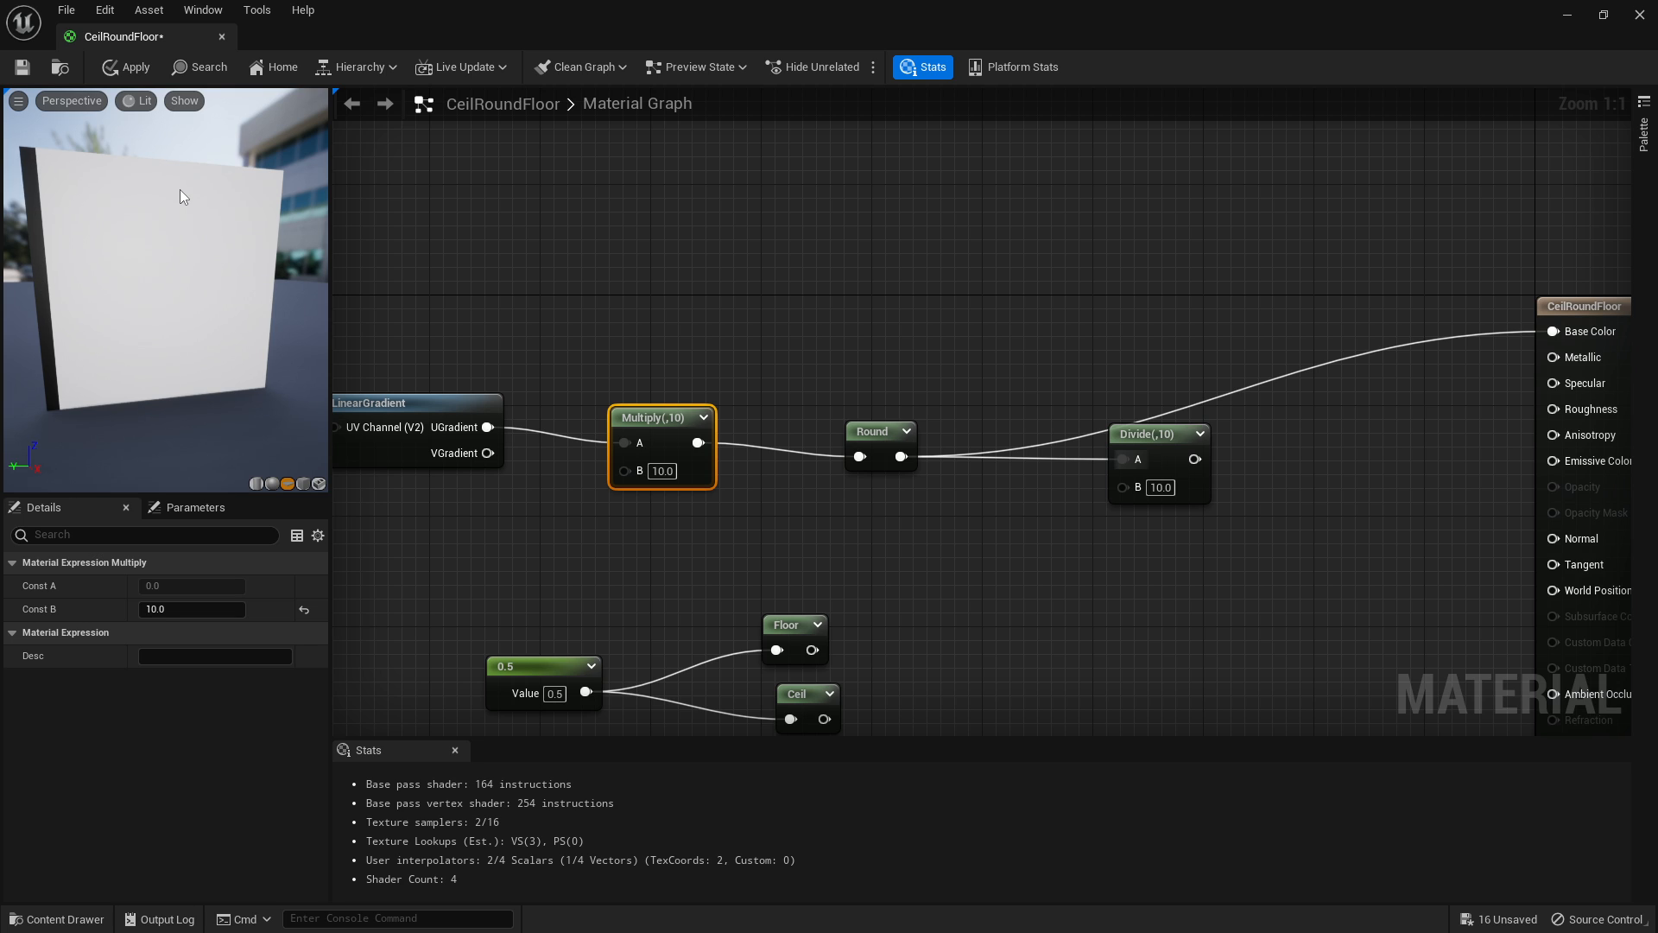
pyautogui.moveTo(789, 376); pyautogui.dragTo(1028, 374, button='right')
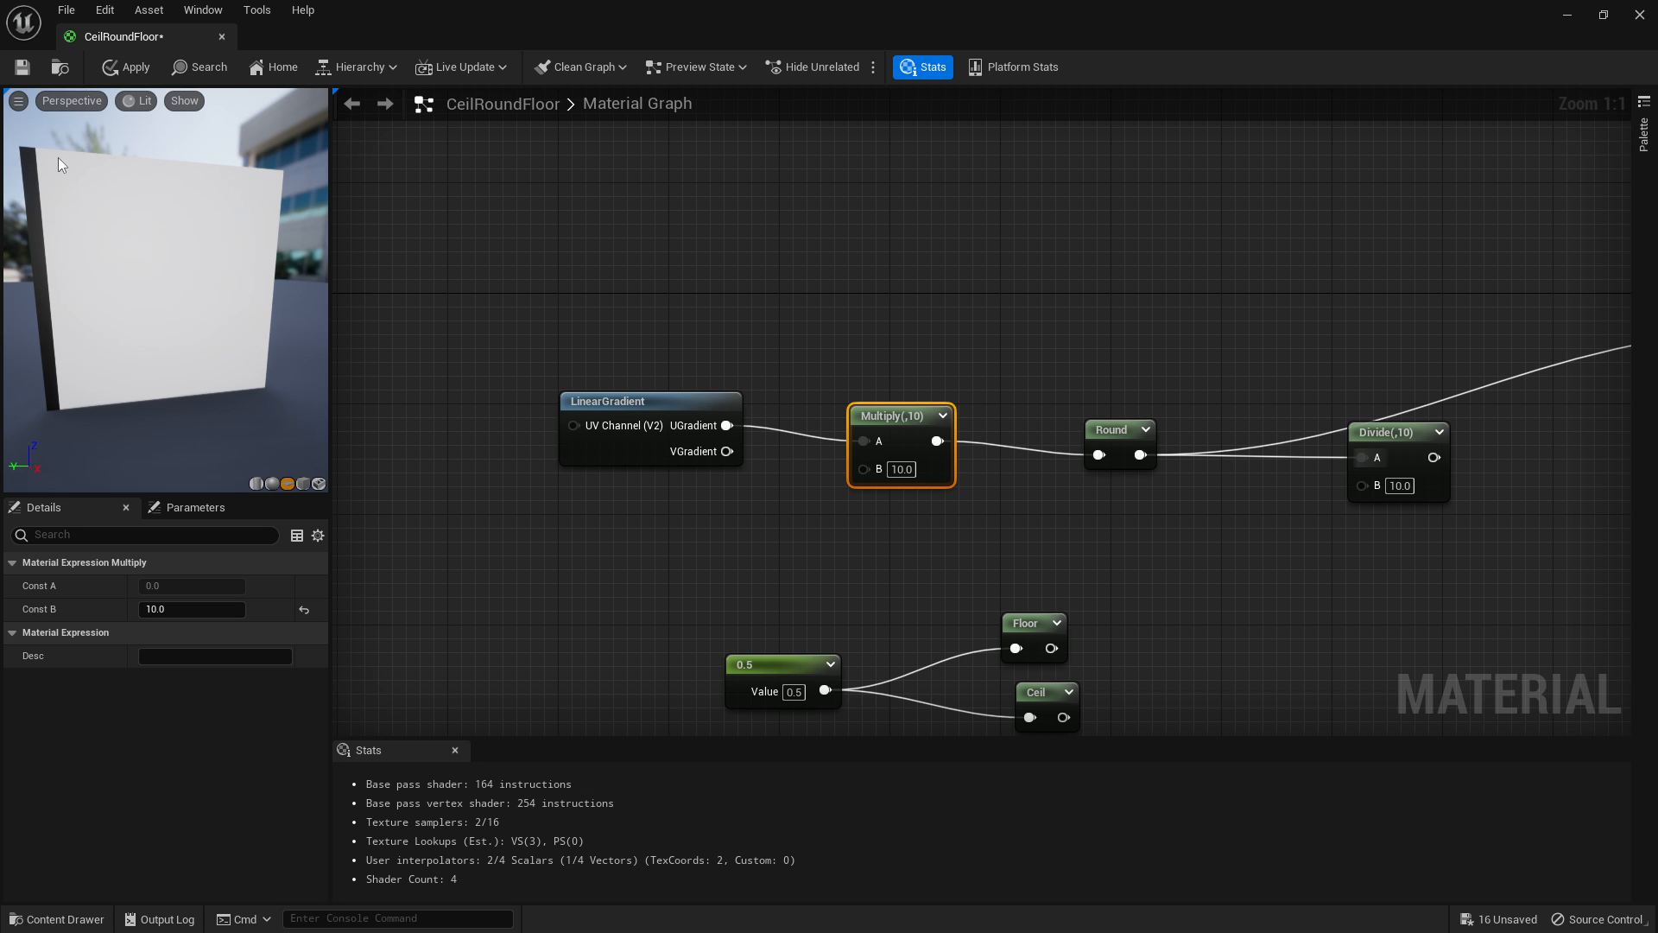
pyautogui.press('Home')
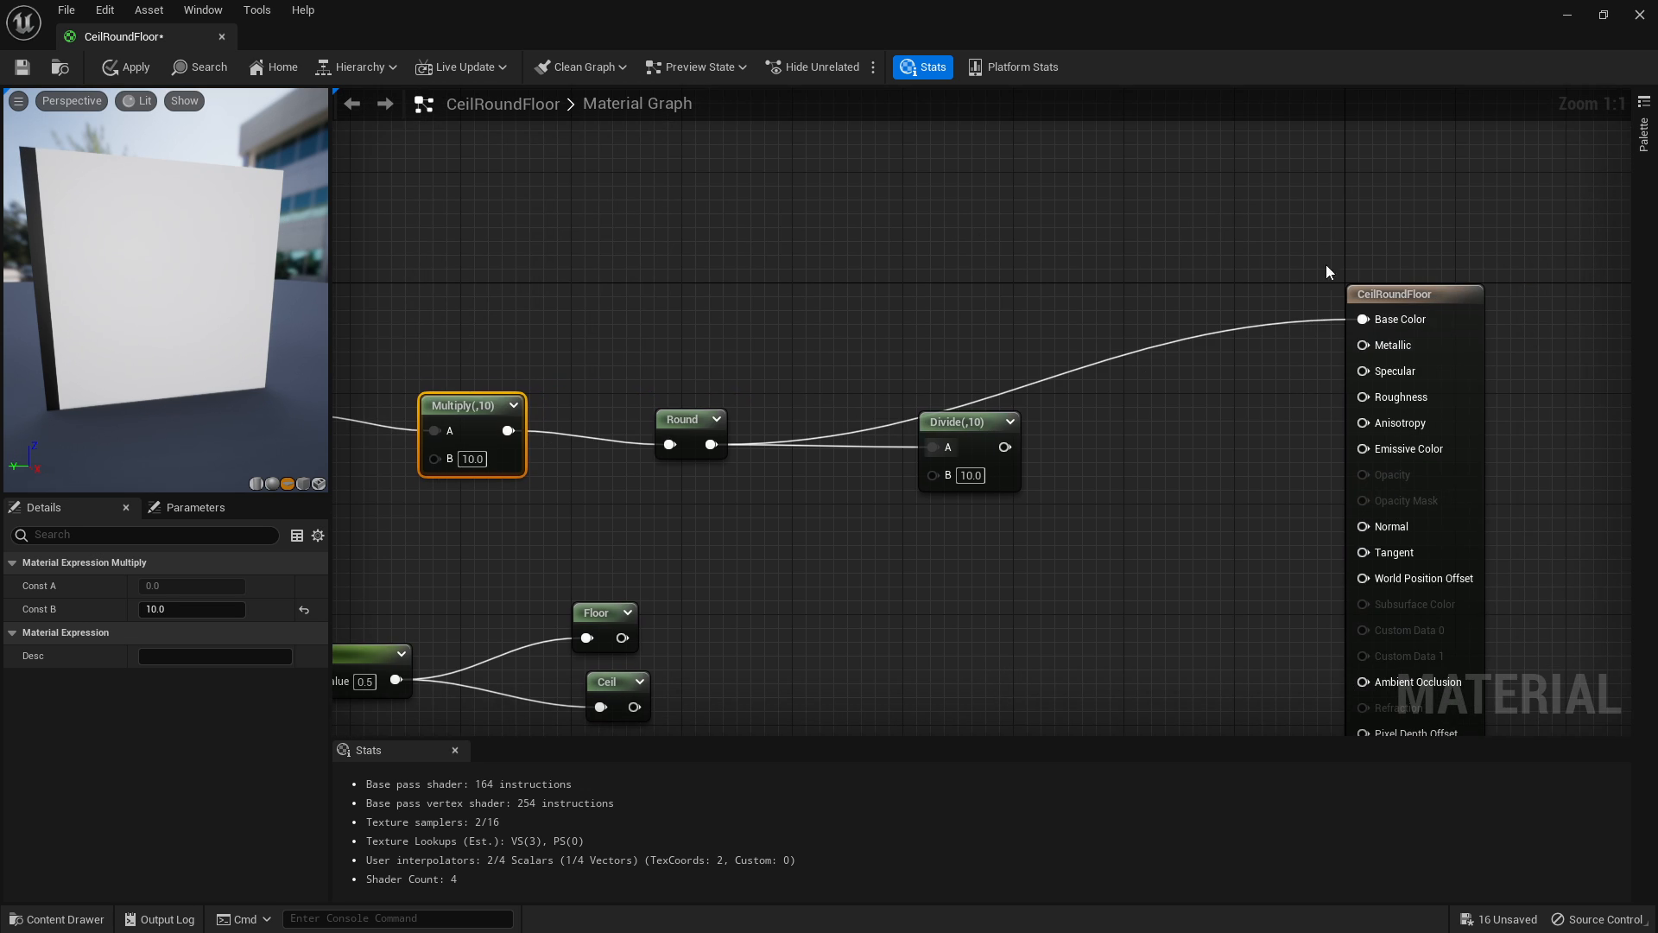
# Feed the Round output into Emissive Color, disconnect Base Color, and inspect the brightness bands on the preview plane.
pyautogui.moveTo(711, 443); pyautogui.dragTo(1397, 443)
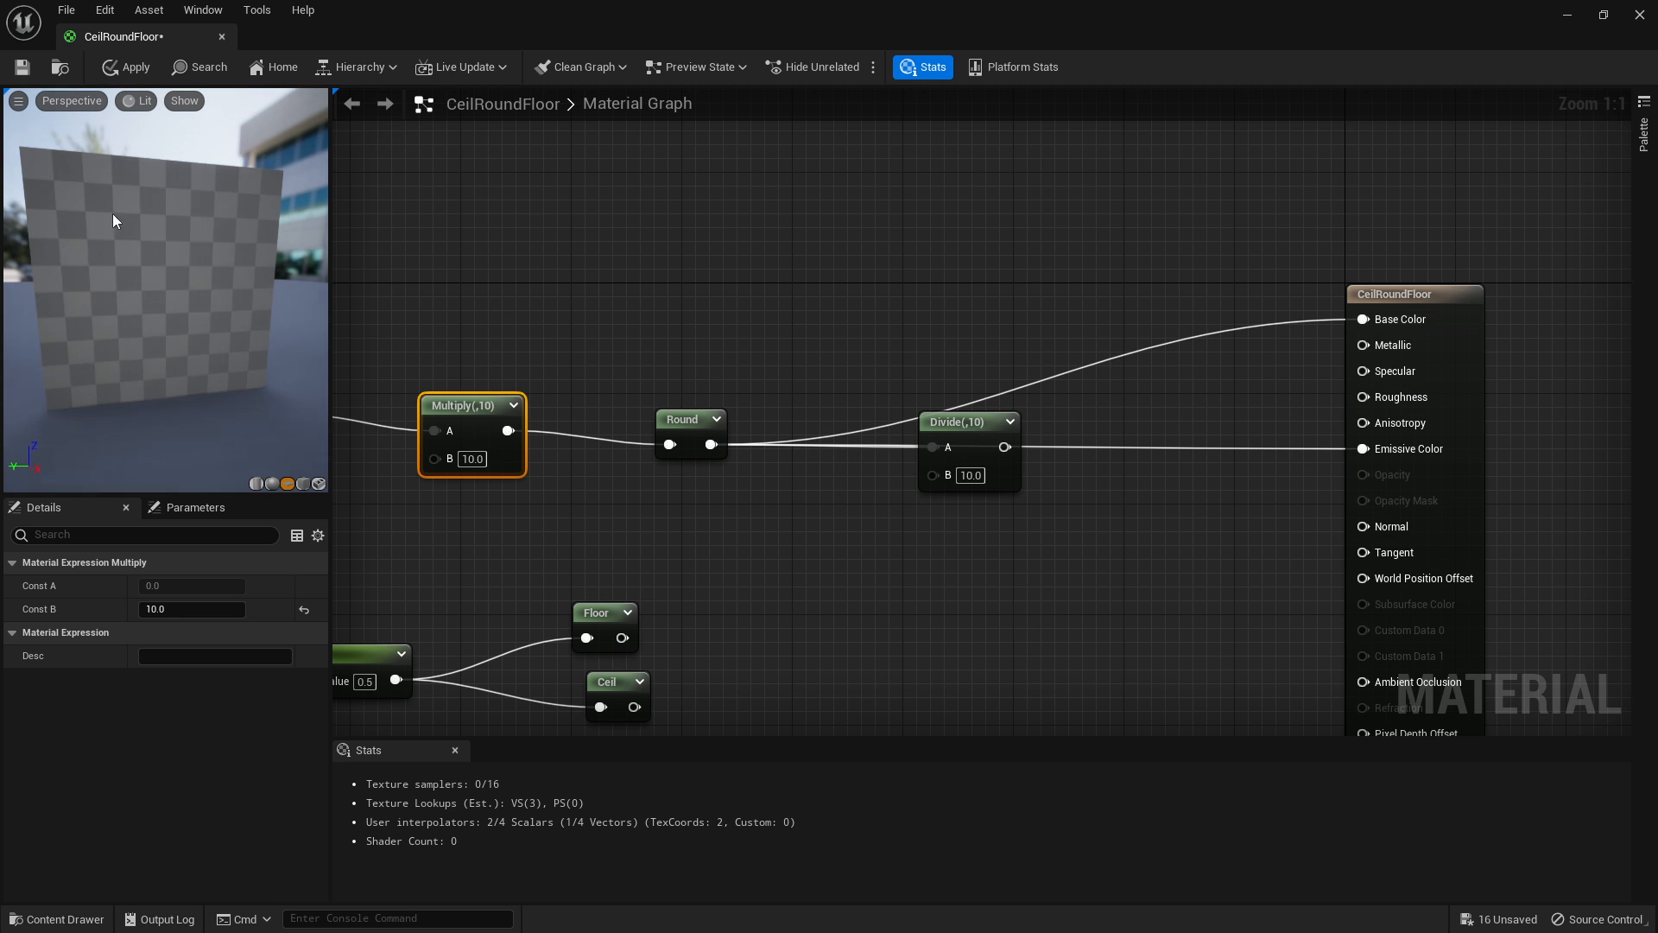
pyautogui.moveTo(159, 289); pyautogui.dragTo(76, 199)
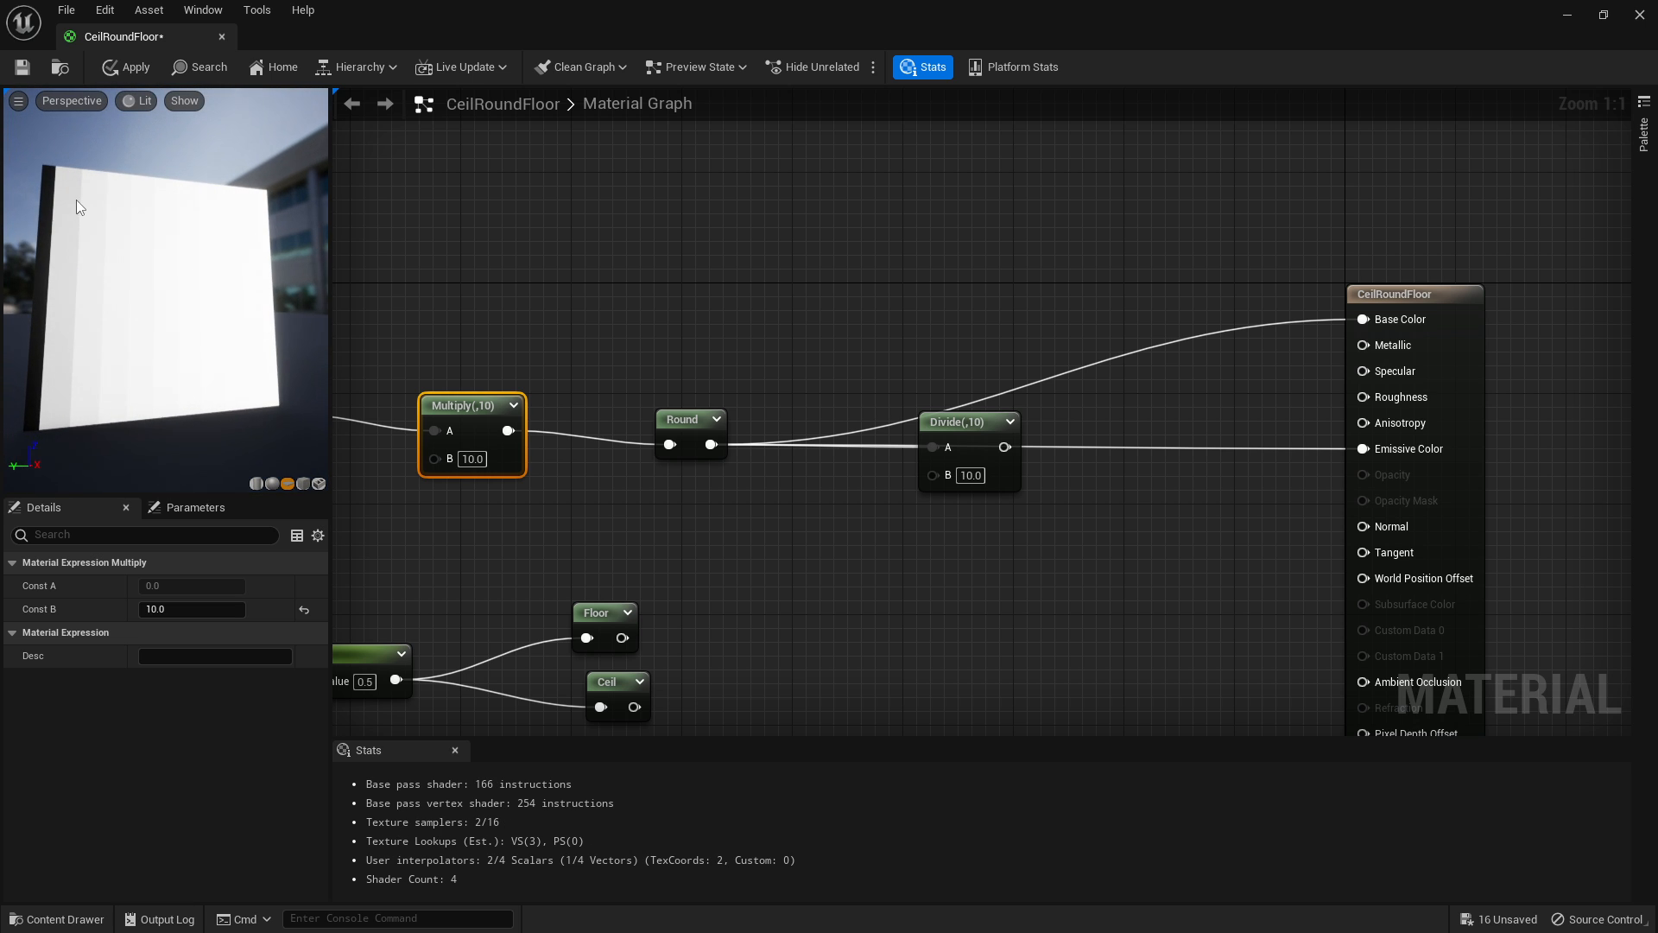
pyautogui.keyDown('alt'); pyautogui.click(1362, 318); pyautogui.keyUp('alt')
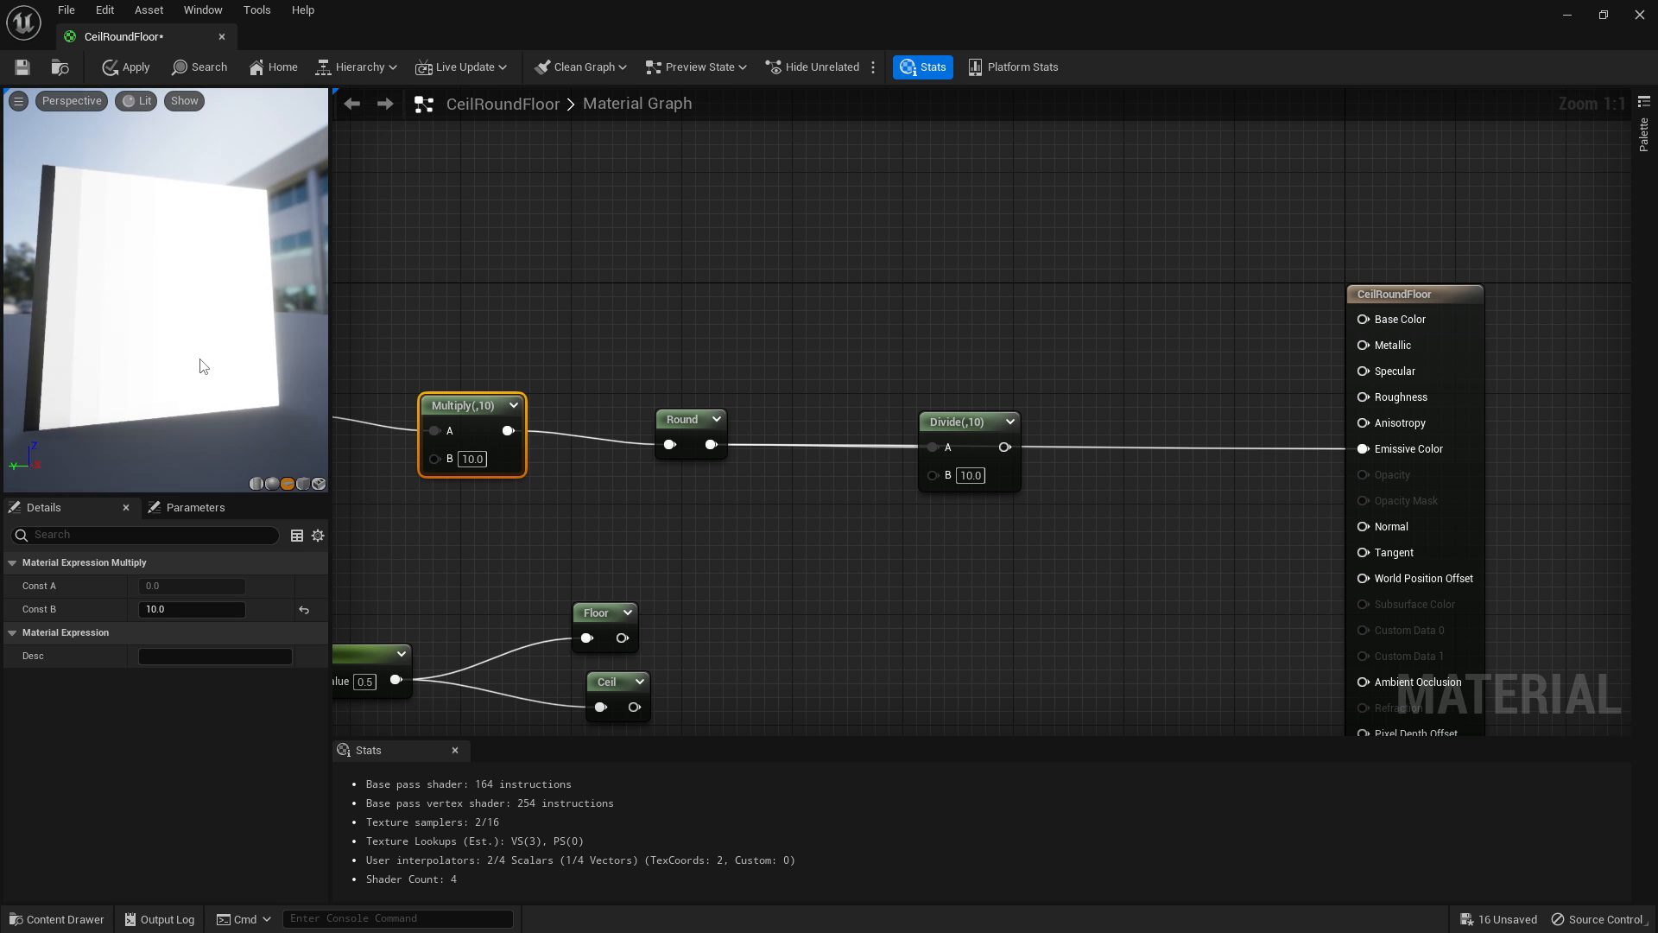
pyautogui.moveTo(155, 343); pyautogui.dragTo(67, 235)
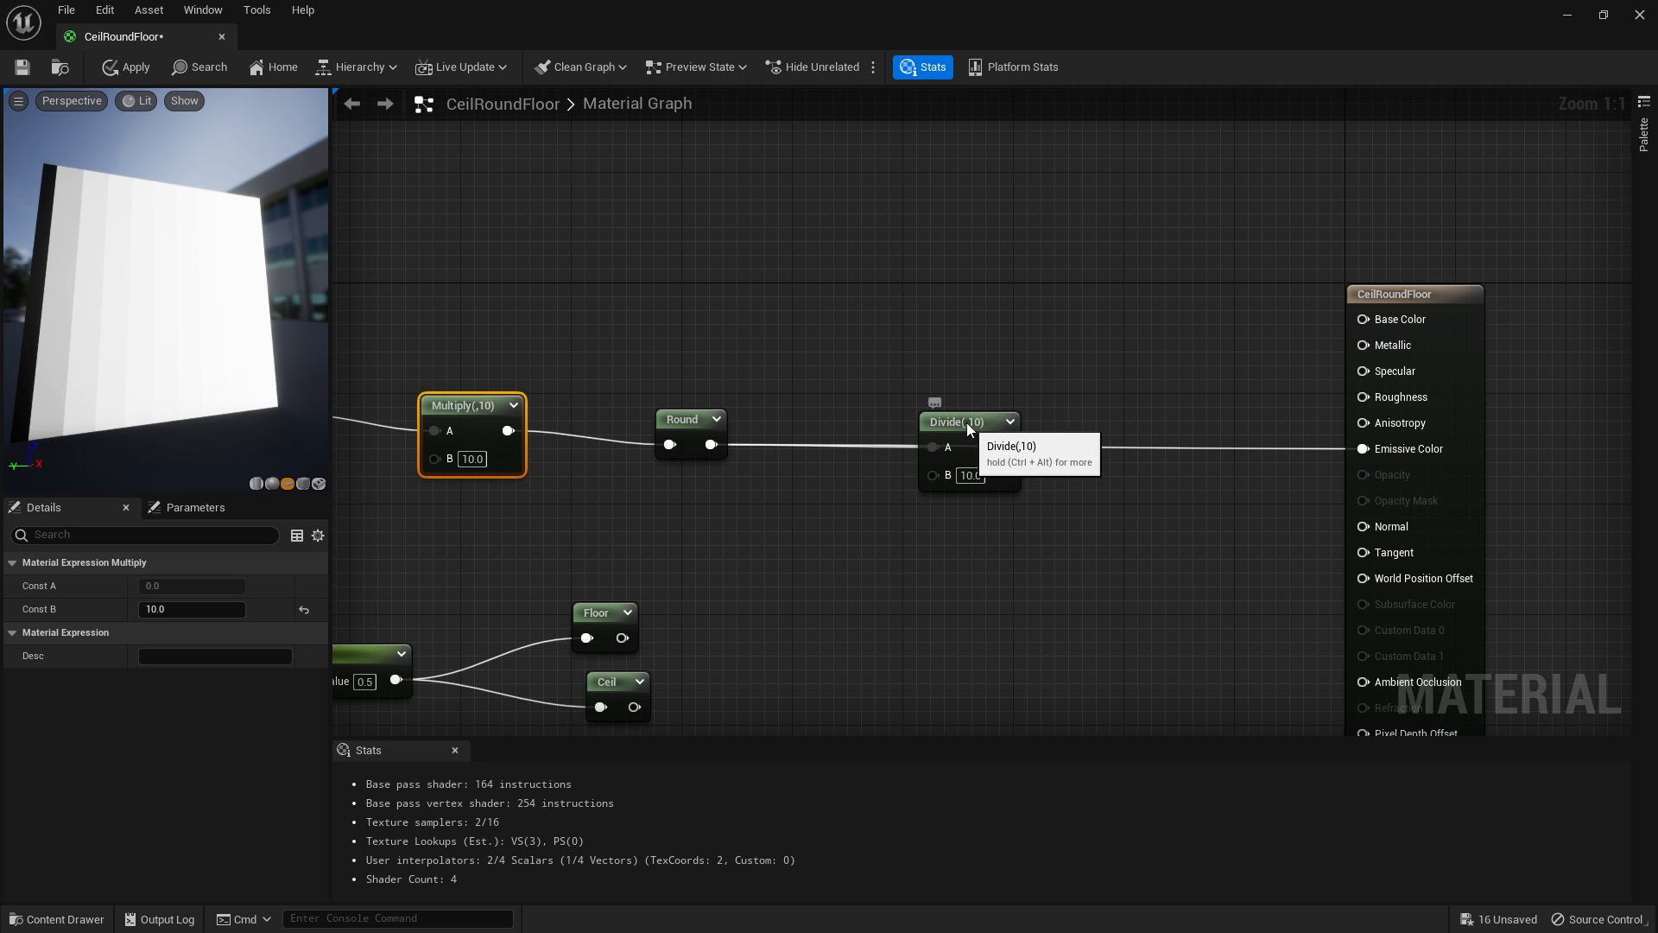
# Disconnect Emissive Color, shift the Divide node up slightly, and wire Divide's output into Base Color.
pyautogui.moveTo(966, 422); pyautogui.dragTo(950, 393)
pyautogui.keyDown('alt'); pyautogui.click(1366, 450); pyautogui.keyUp('alt')
pyautogui.moveTo(701, 338); pyautogui.dragTo(937, 340, button='right')
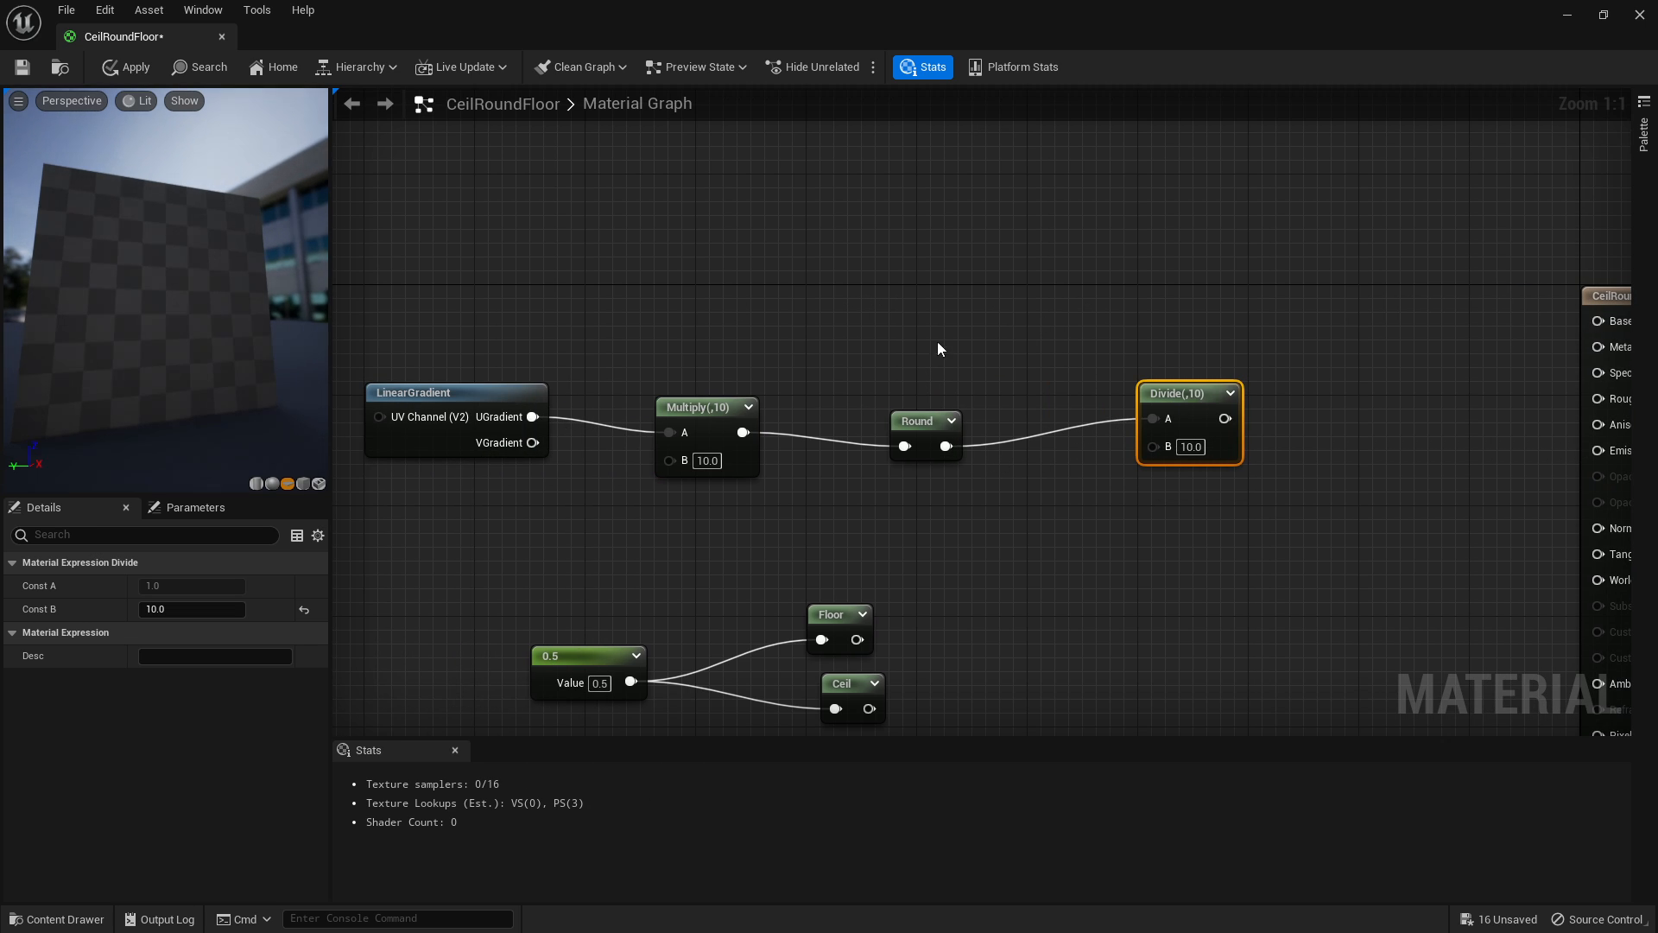
pyautogui.moveTo(862, 316); pyautogui.dragTo(988, 494)
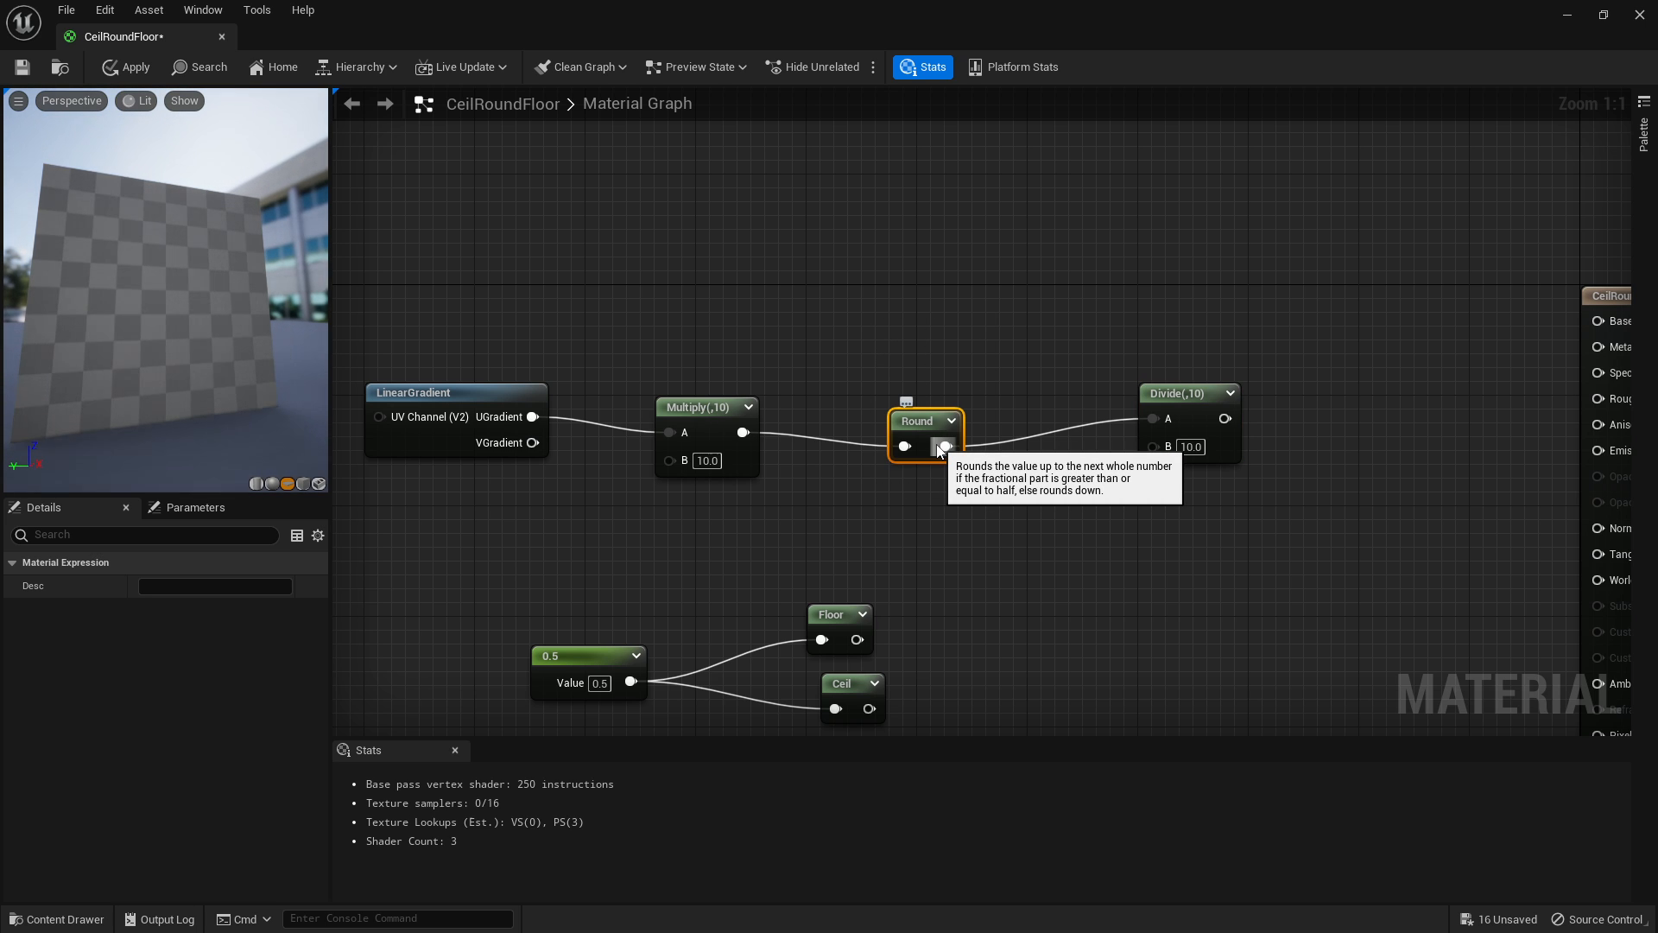
pyautogui.click(1189, 408)
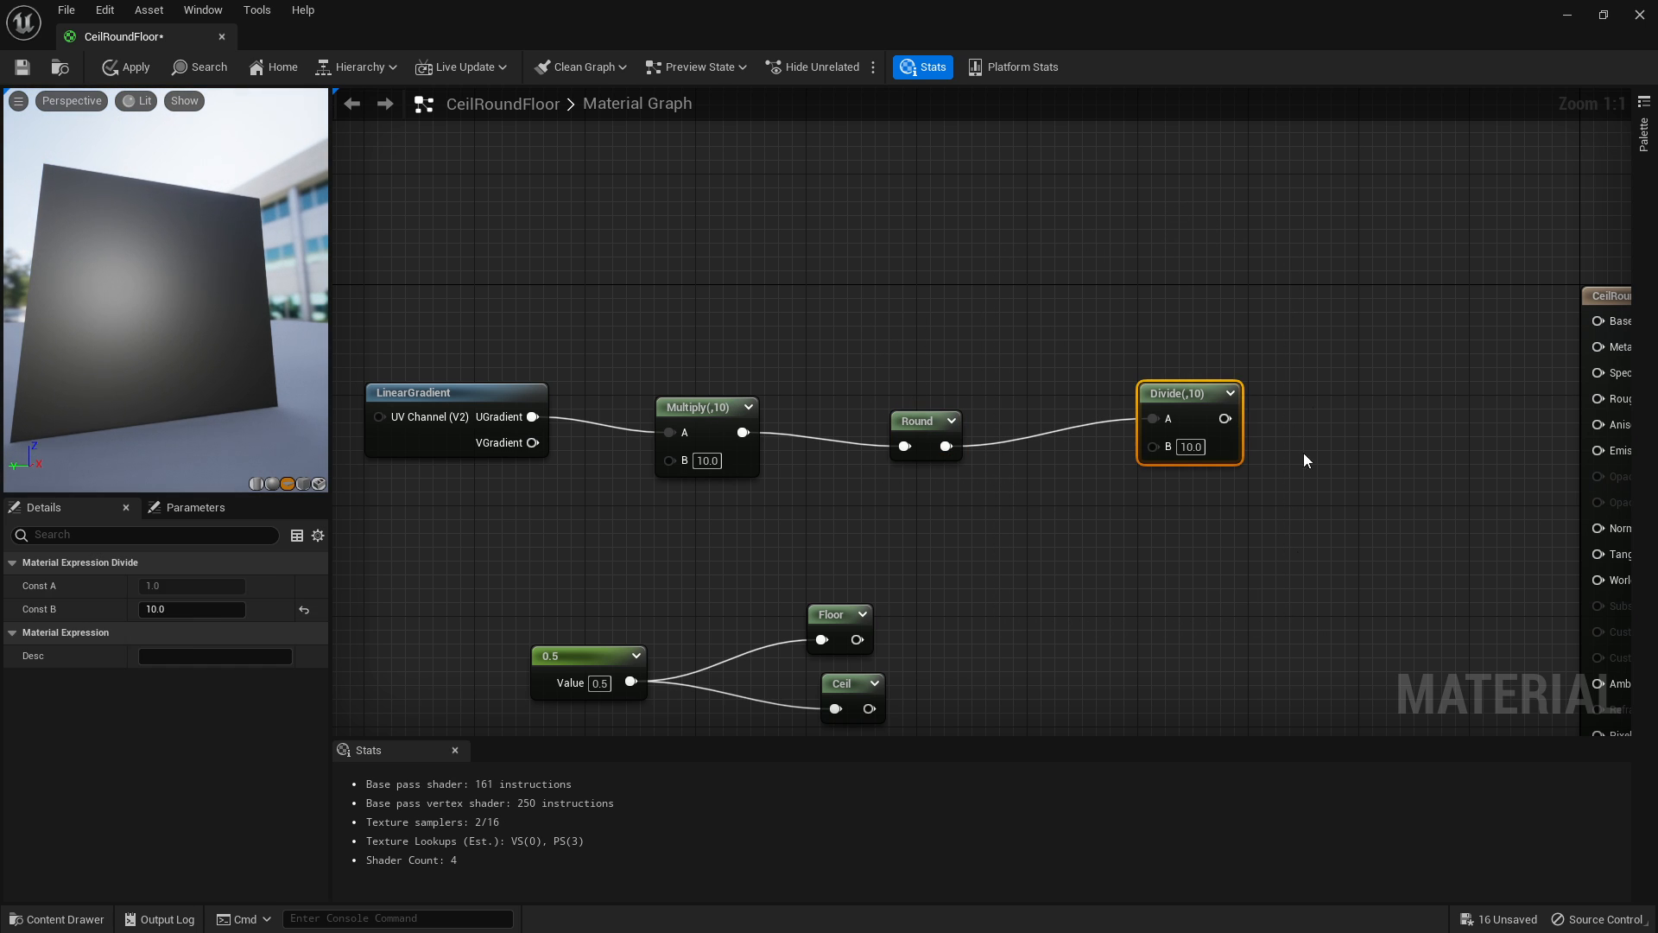
pyautogui.click(1304, 452)
pyautogui.moveTo(1225, 418); pyautogui.dragTo(1306, 334)
pyautogui.moveTo(794, 308); pyautogui.dragTo(979, 296, button='right')
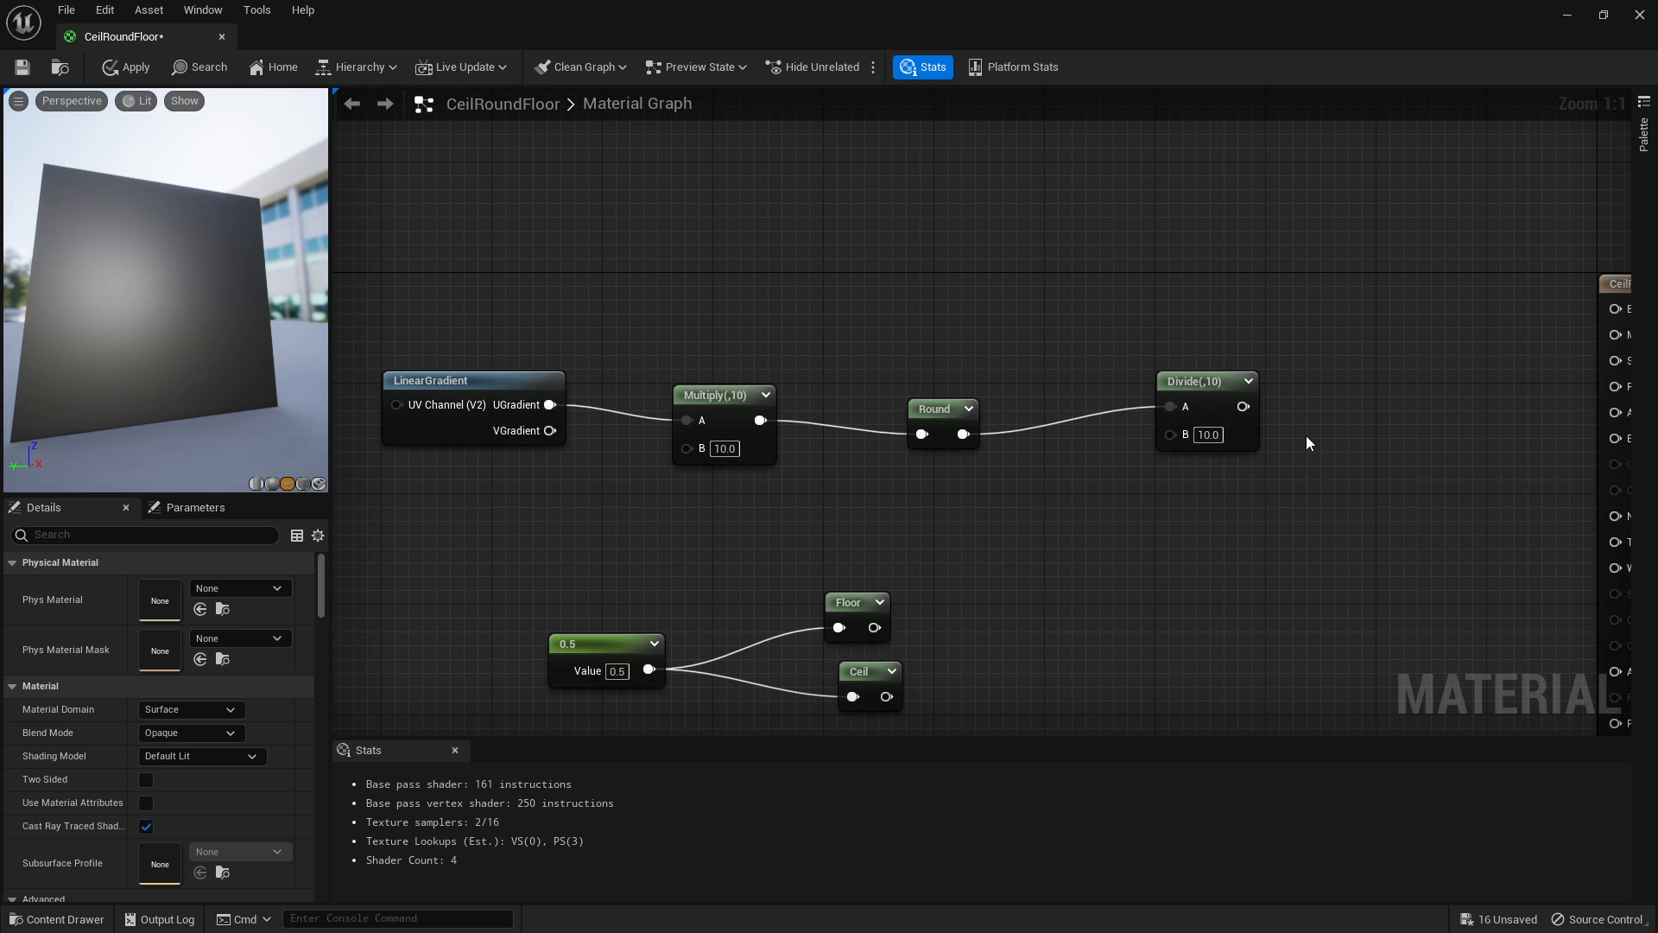
pyautogui.moveTo(1242, 405); pyautogui.dragTo(1482, 310)
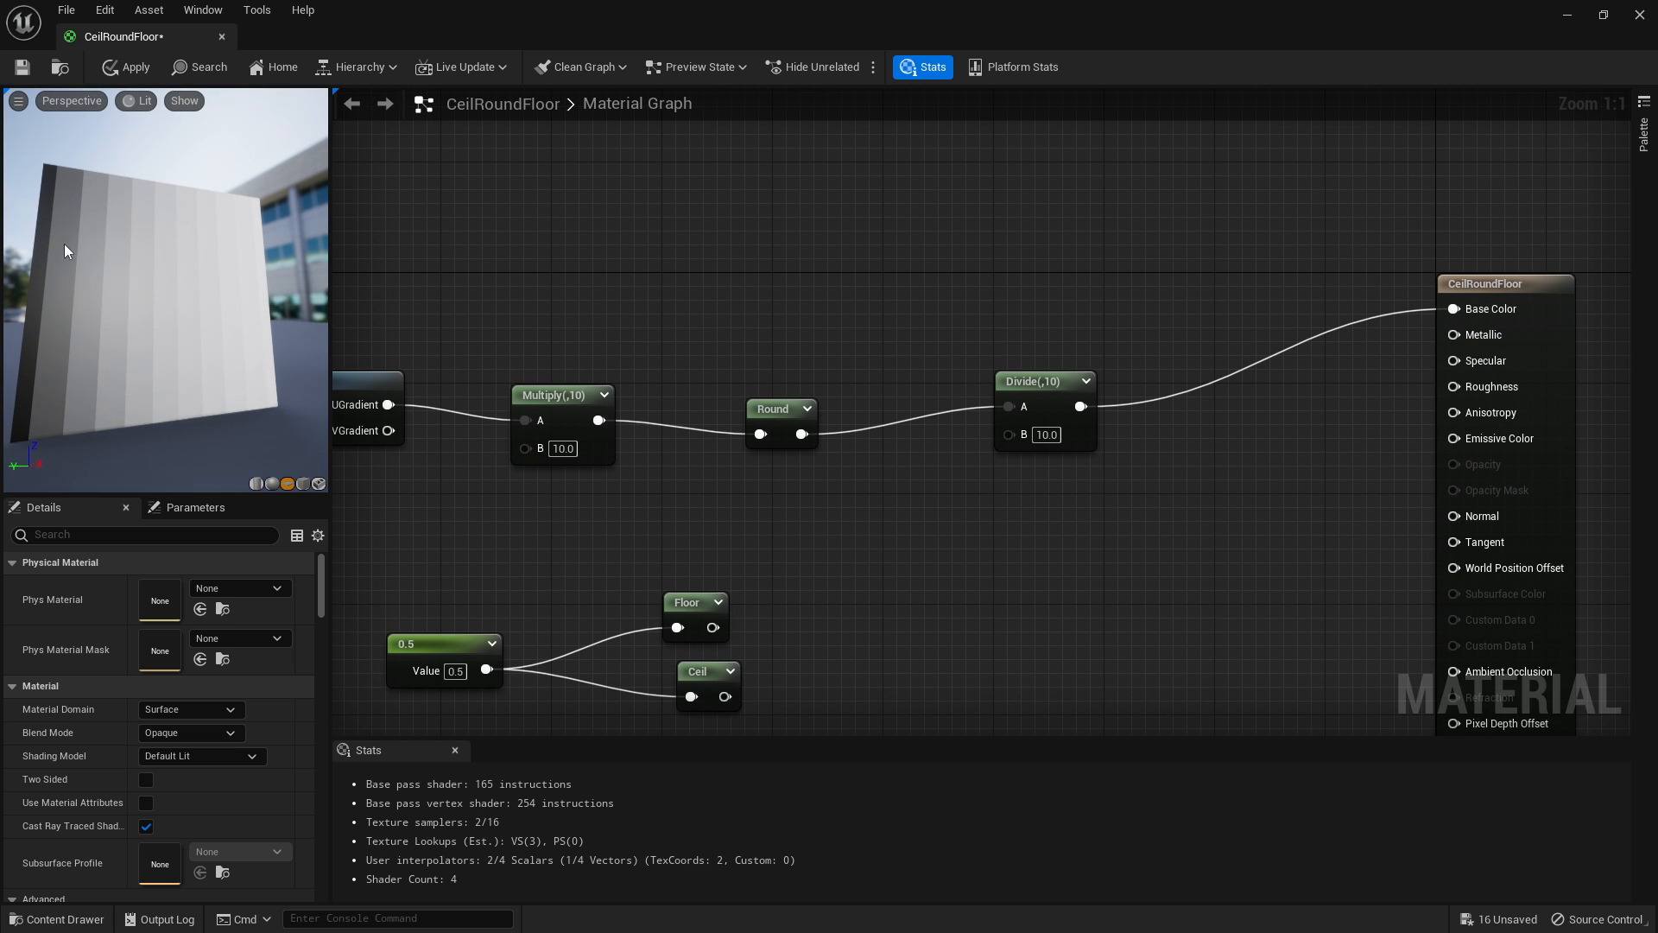
# Move the Floor node beneath Round and route Multiply's output through Floor into Divide's A input.
pyautogui.moveTo(947, 521); pyautogui.dragTo(1039, 510, button='right')
pyautogui.moveTo(786, 582); pyautogui.dragTo(837, 445)
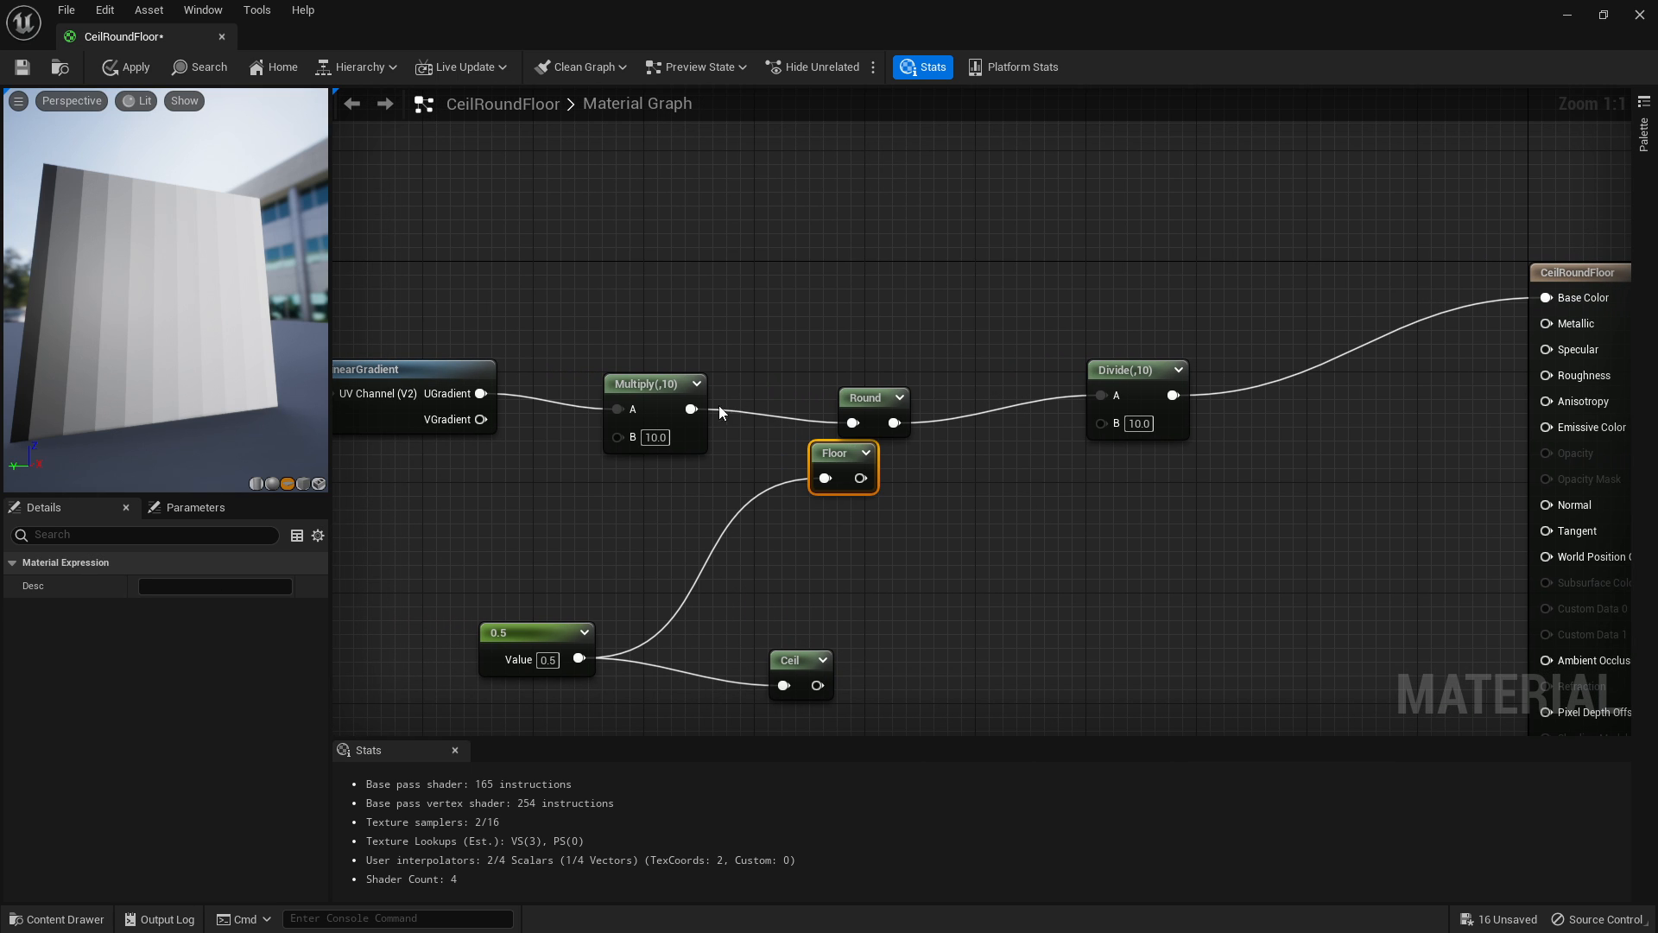
pyautogui.moveTo(690, 409); pyautogui.dragTo(1102, 396)
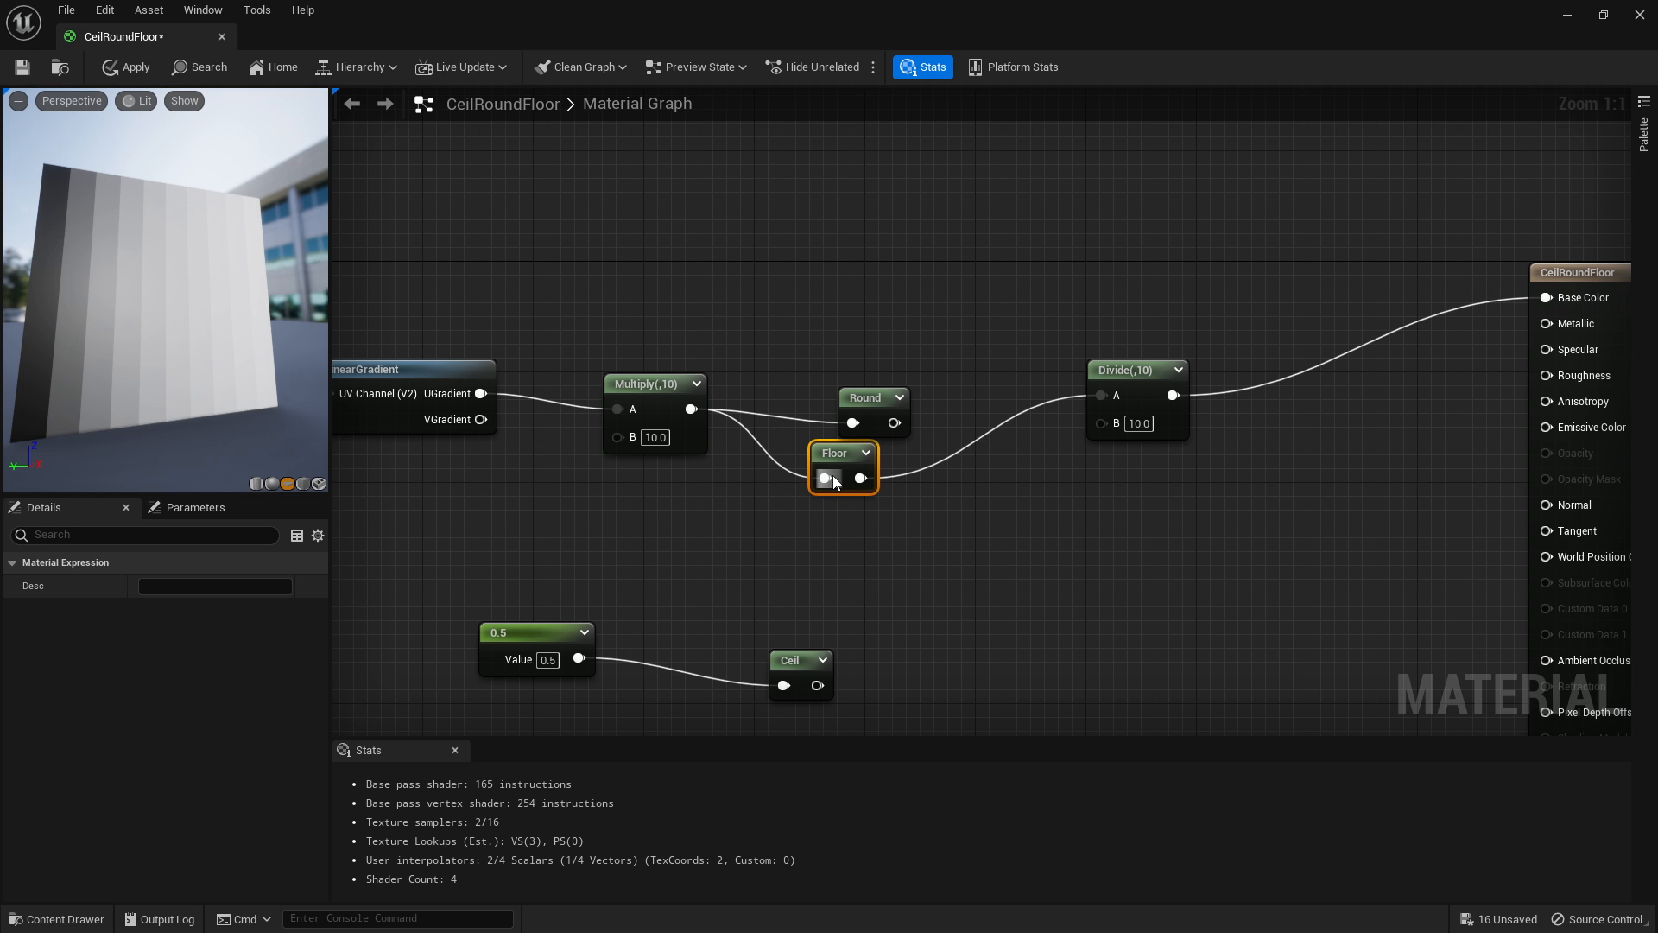
# Spread out Round and Ceil around Floor, route Multiply through Ceil into Divide's A input, and inspect the preview plane.
pyautogui.moveTo(865, 397); pyautogui.dragTo(865, 301)
pyautogui.moveTo(795, 660); pyautogui.dragTo(861, 522)
pyautogui.moveTo(691, 409); pyautogui.dragTo(1118, 421)
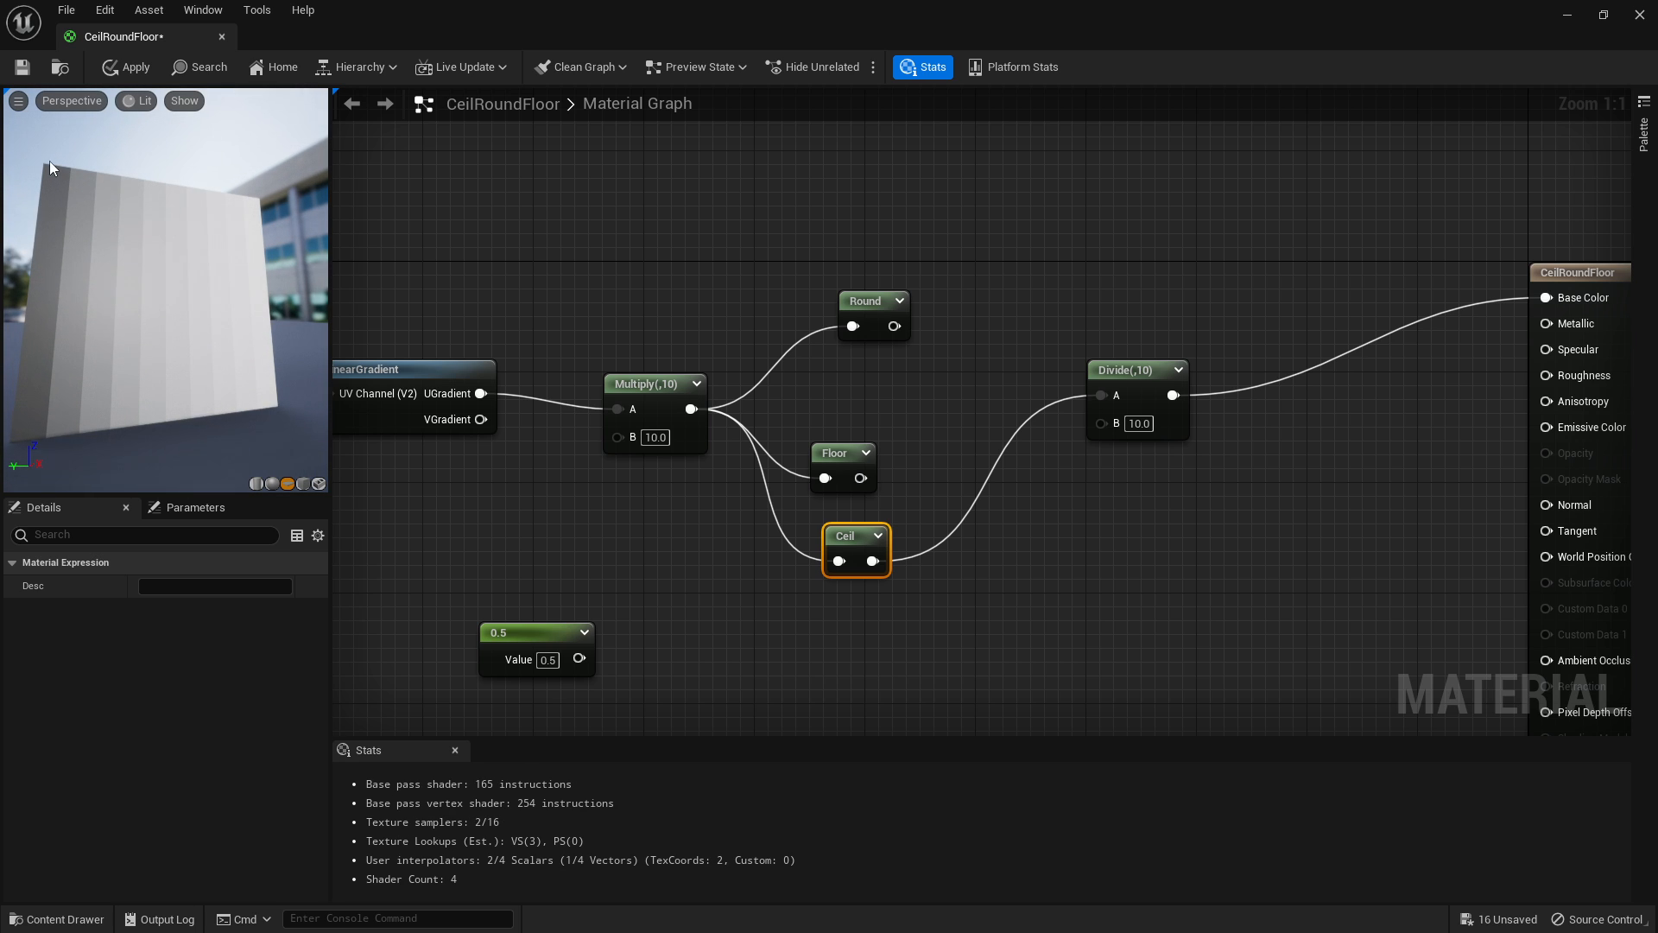
pyautogui.moveTo(49, 161); pyautogui.dragTo(52, 176)
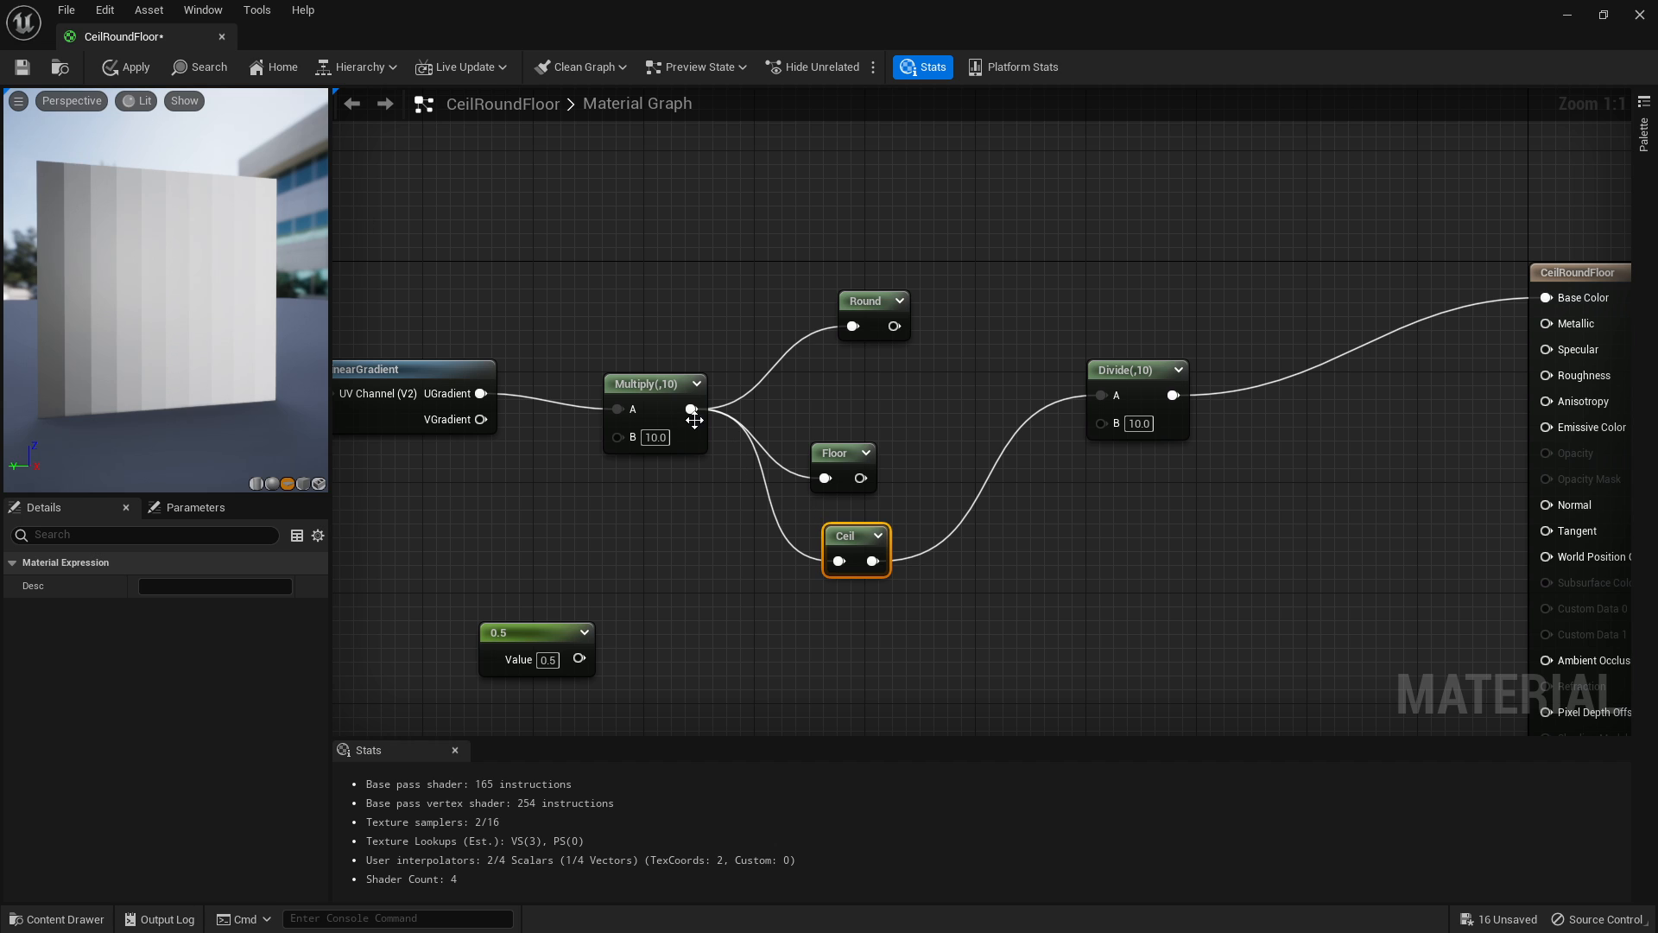
# Align the Multiply and Divide nodes level with the LinearGradient node.
pyautogui.moveTo(652, 384); pyautogui.dragTo(665, 369)
pyautogui.moveTo(1134, 359)
pyautogui.mouseDown()
pyautogui.moveTo(1134, 332)
pyautogui.moveTo(1146, 359)
pyautogui.mouseUp()
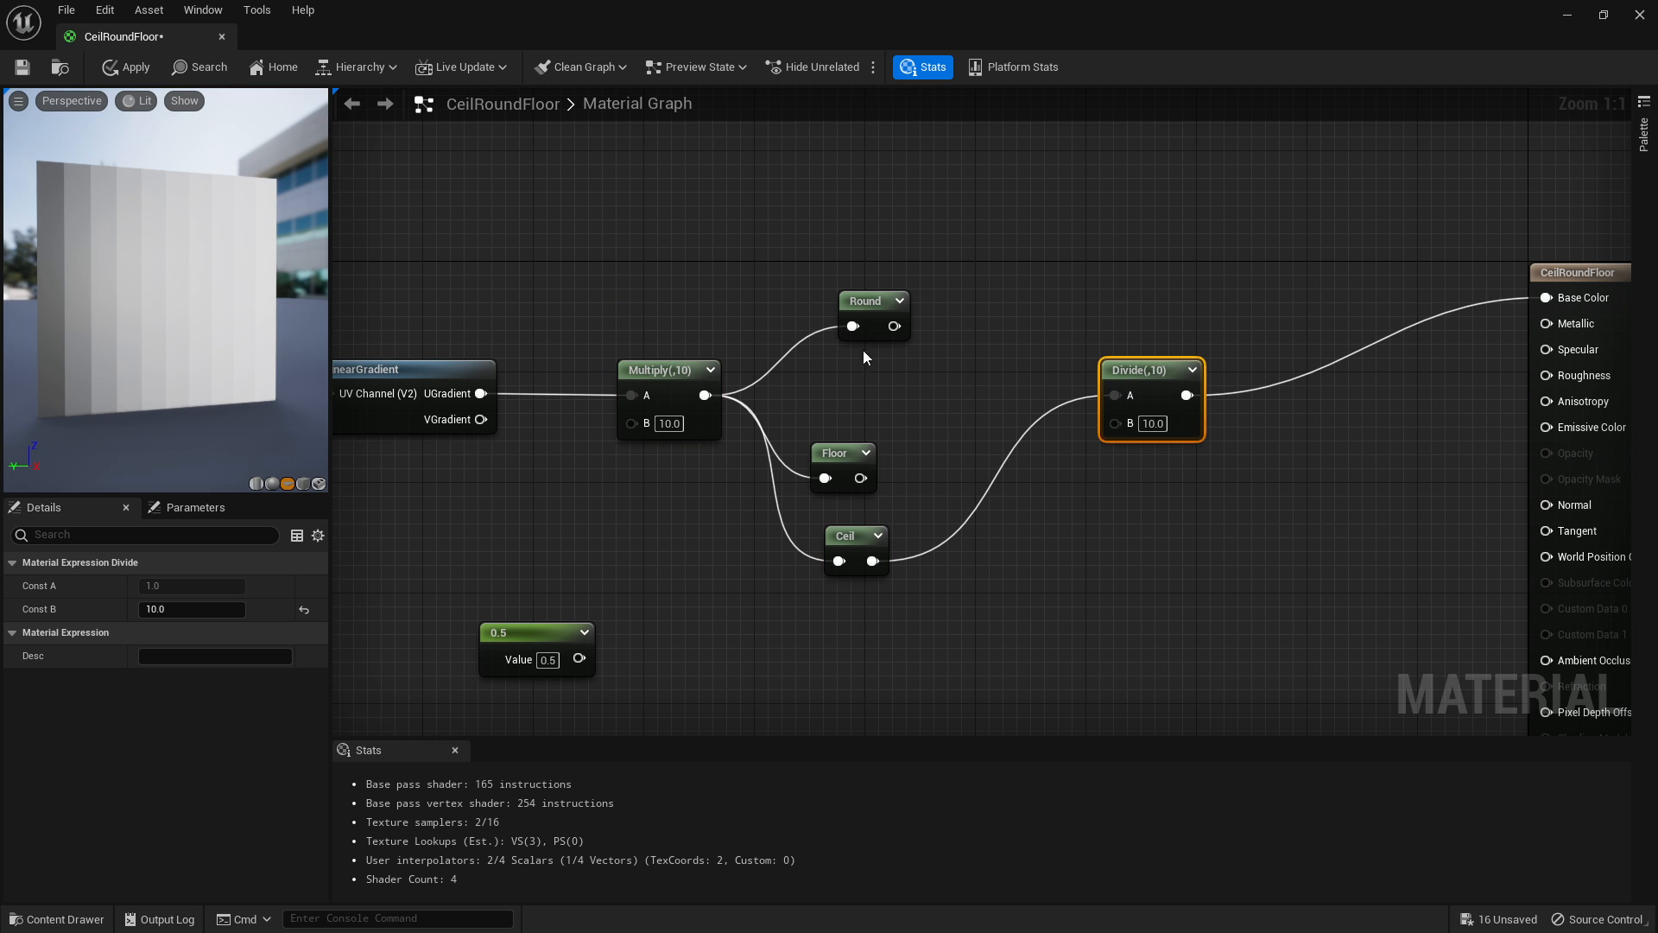
pyautogui.moveTo(863, 349); pyautogui.dragTo(848, 332, button='right')
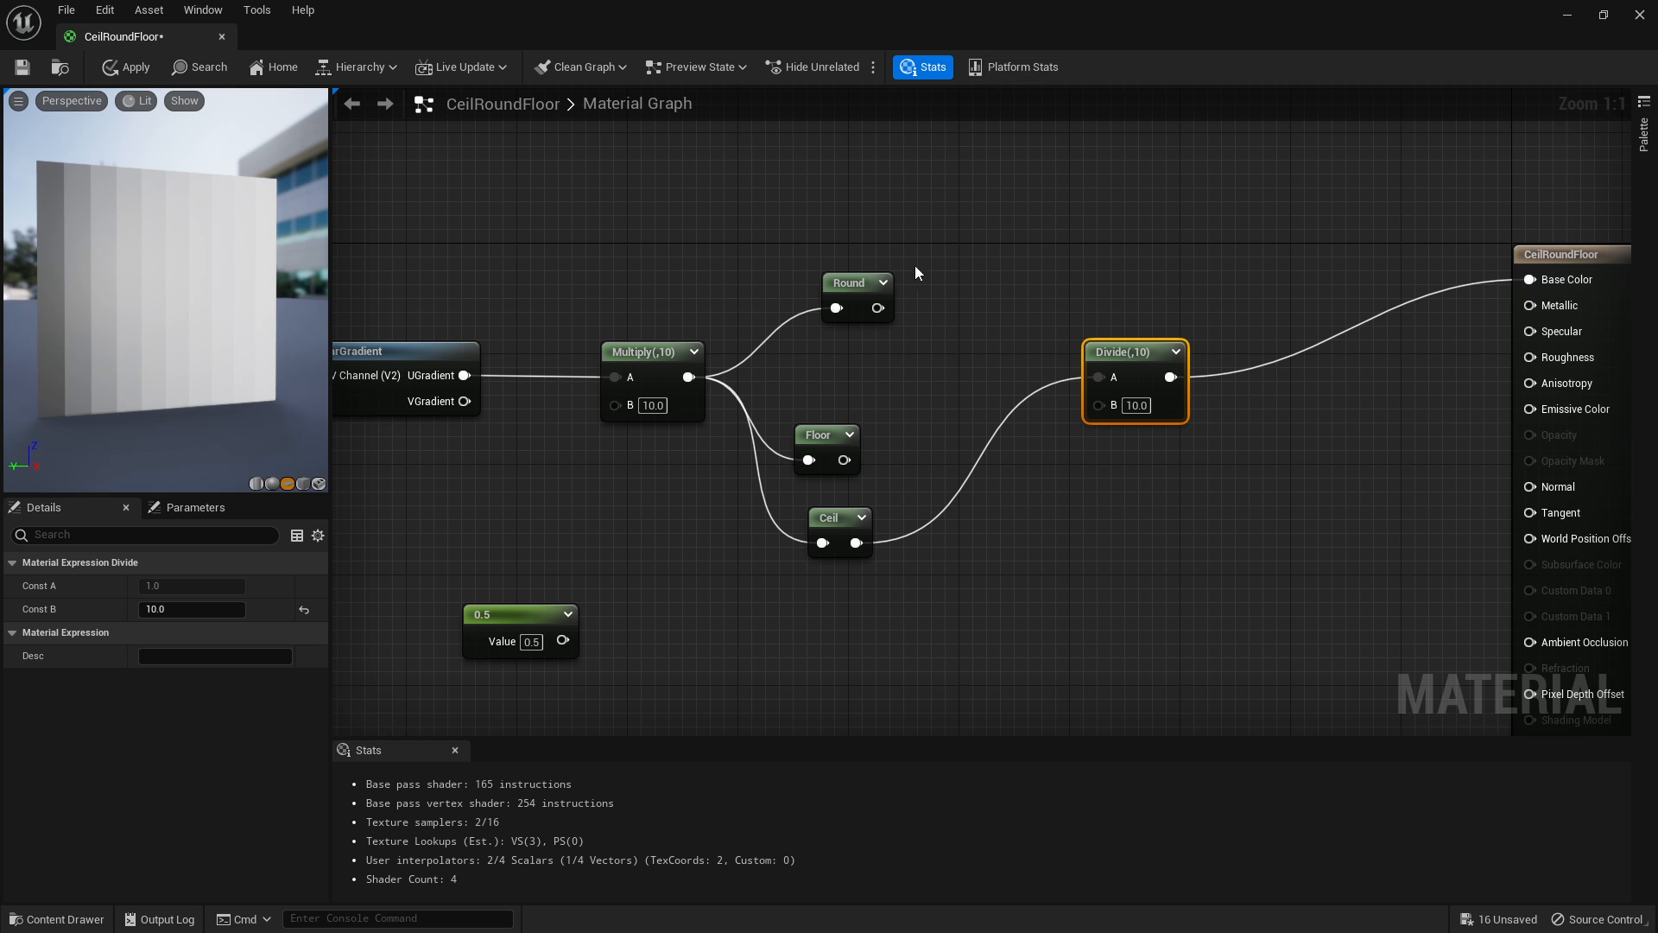
# Stack the Round, Floor and Ceil nodes in a column above the Multiply–Divide row, in that order from the top.
pyautogui.moveTo(844, 291); pyautogui.dragTo(928, 421, button='right')
pyautogui.moveTo(928, 420); pyautogui.dragTo(994, 158)
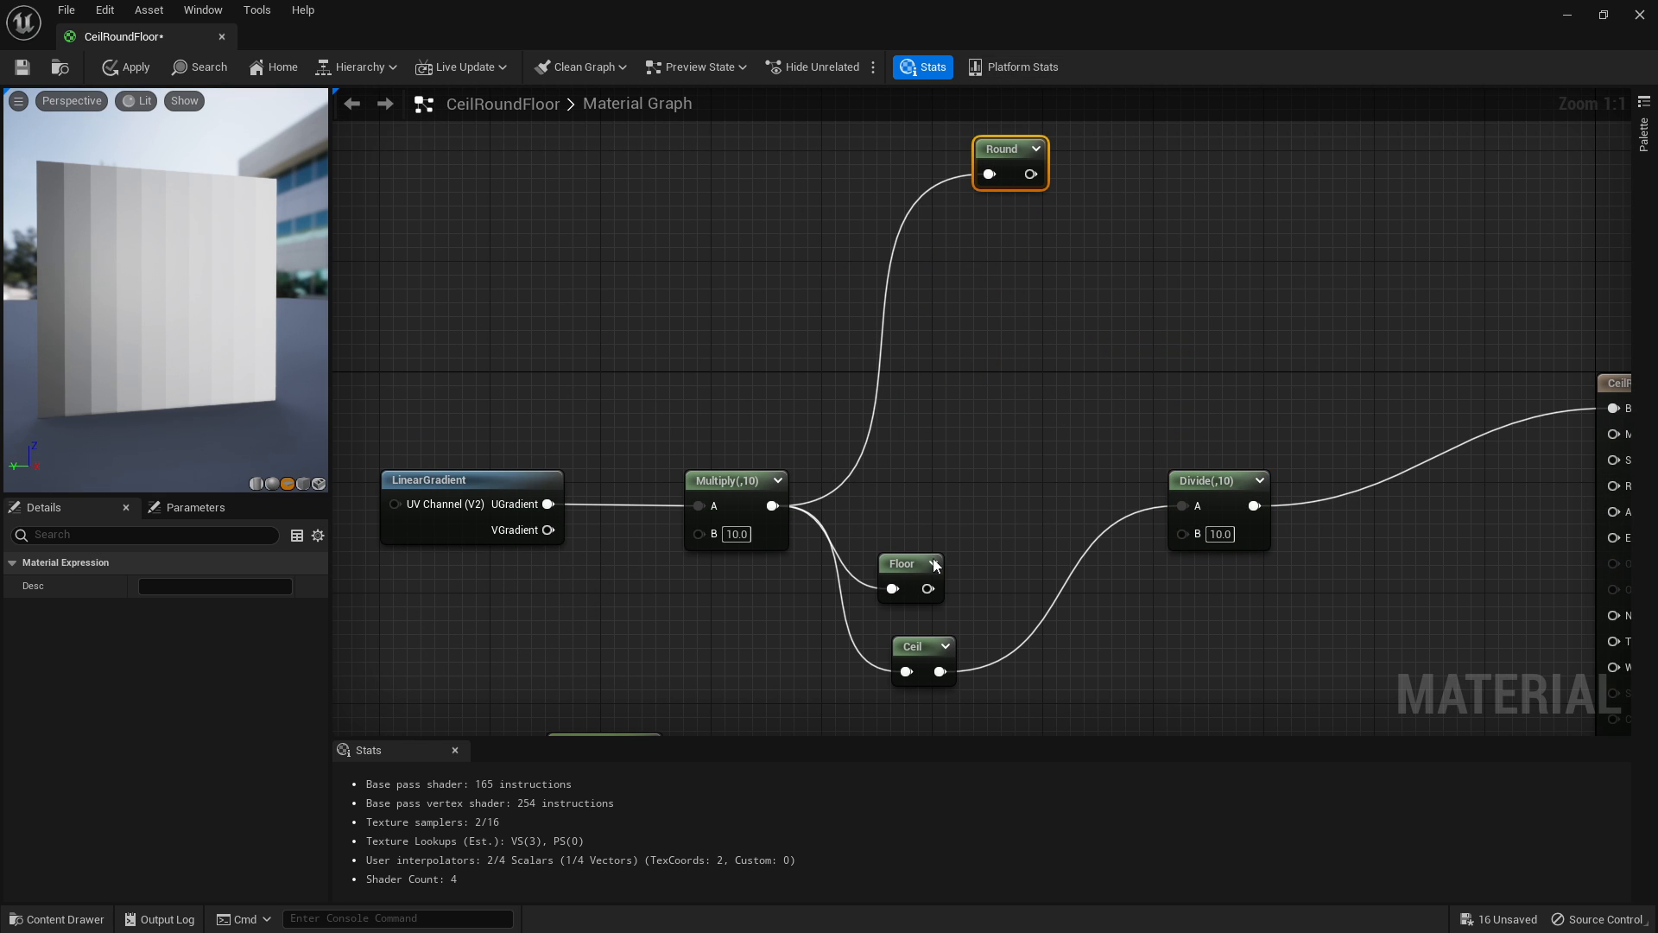
pyautogui.moveTo(910, 565); pyautogui.dragTo(1007, 247)
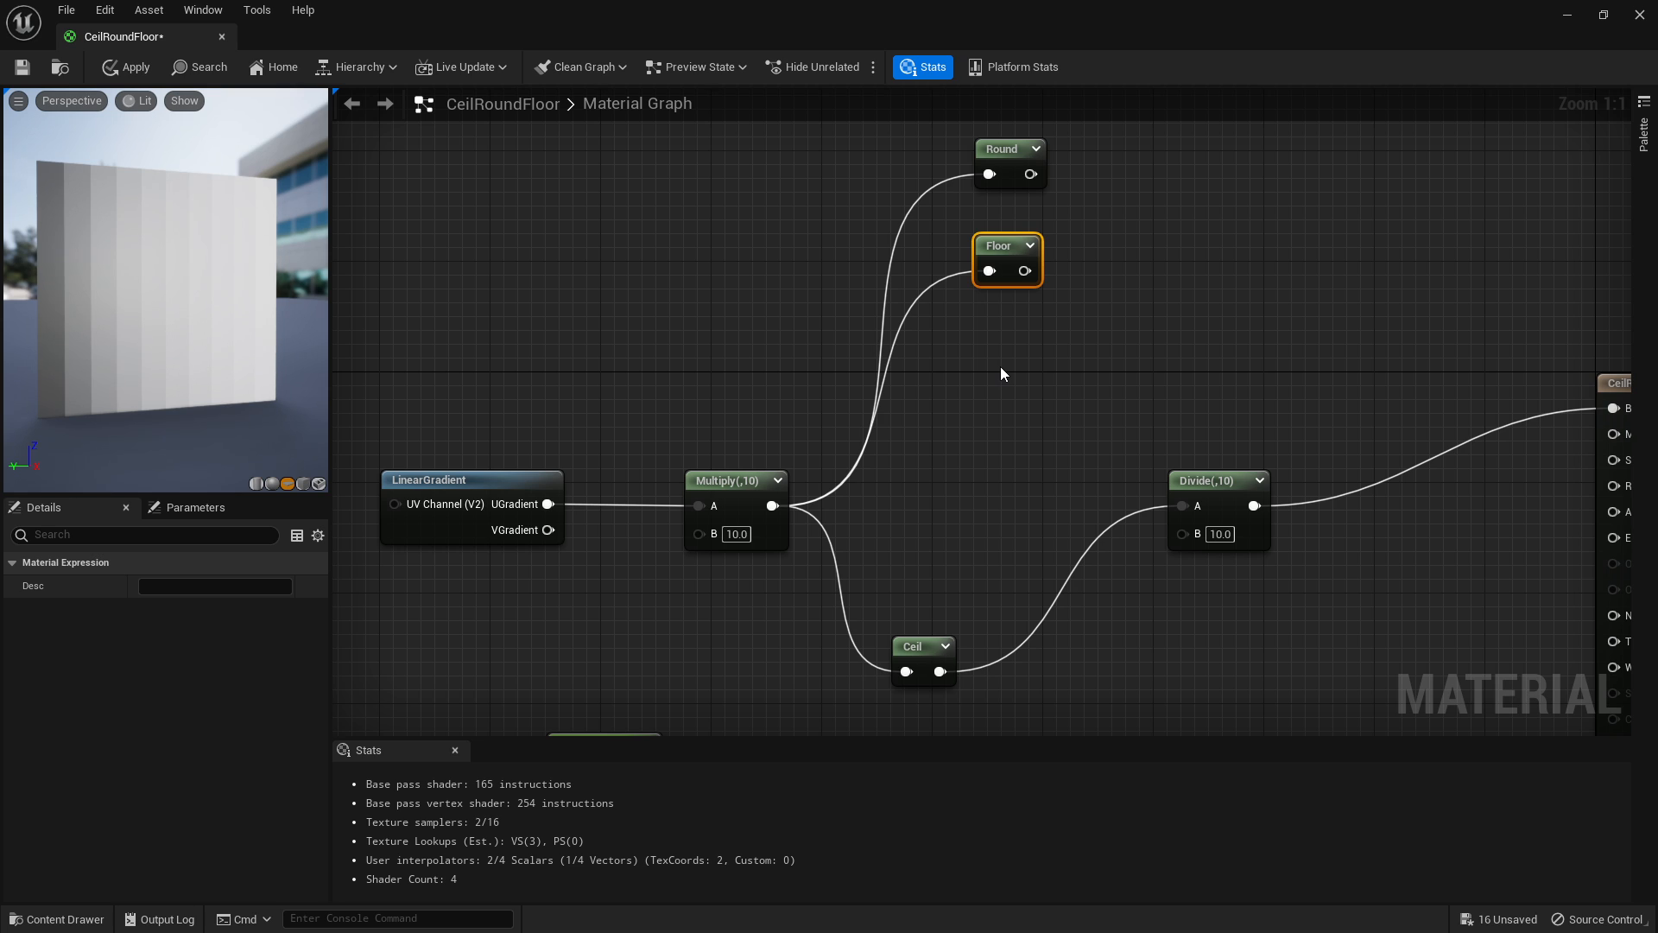
pyautogui.moveTo(933, 646); pyautogui.dragTo(1019, 342)
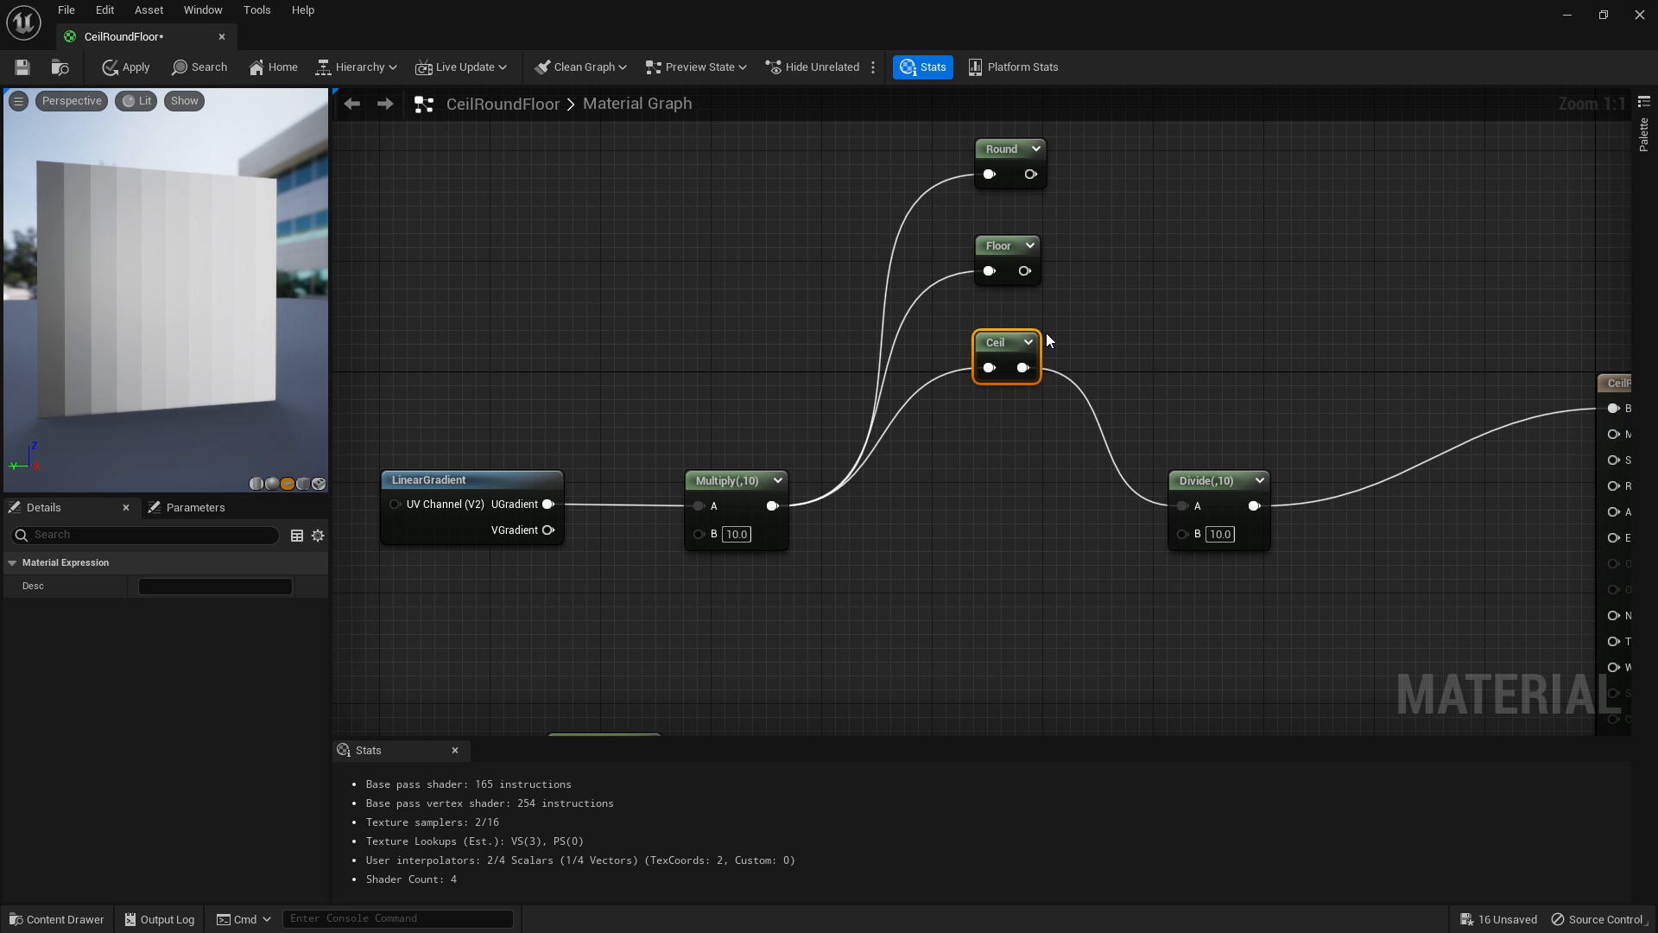